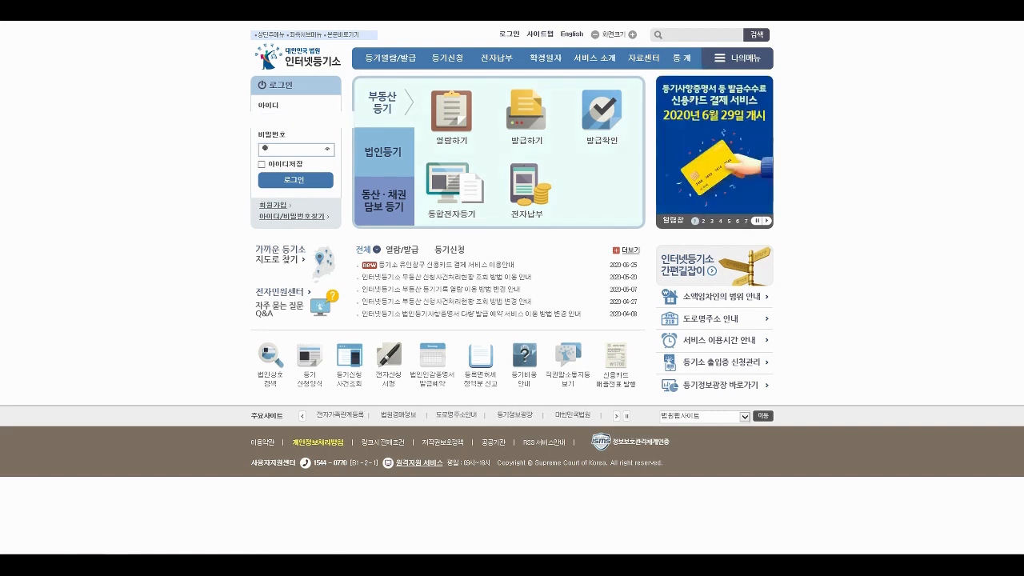
- Enter the account password in the login box and sign in
type("*******")
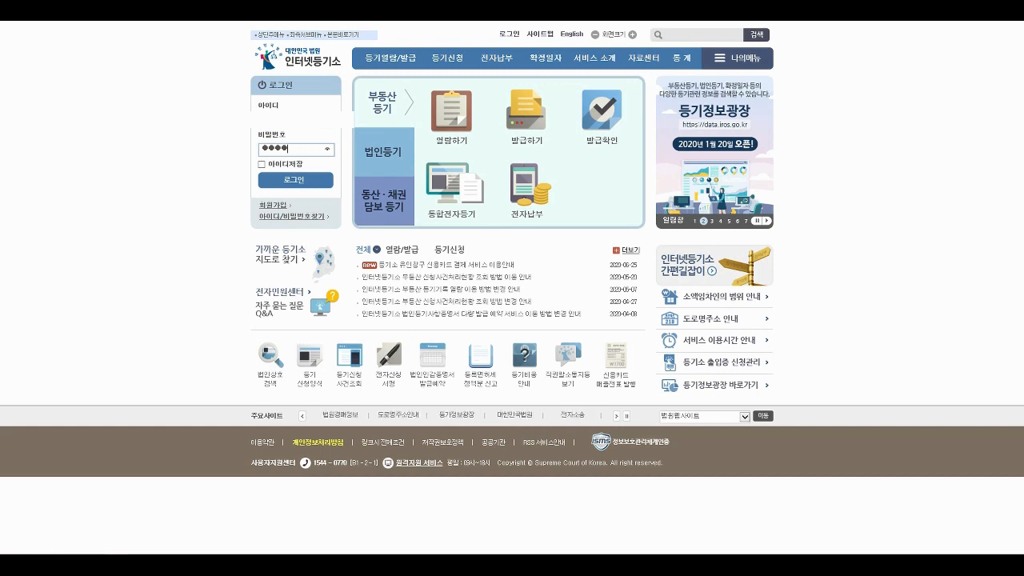
type("****")
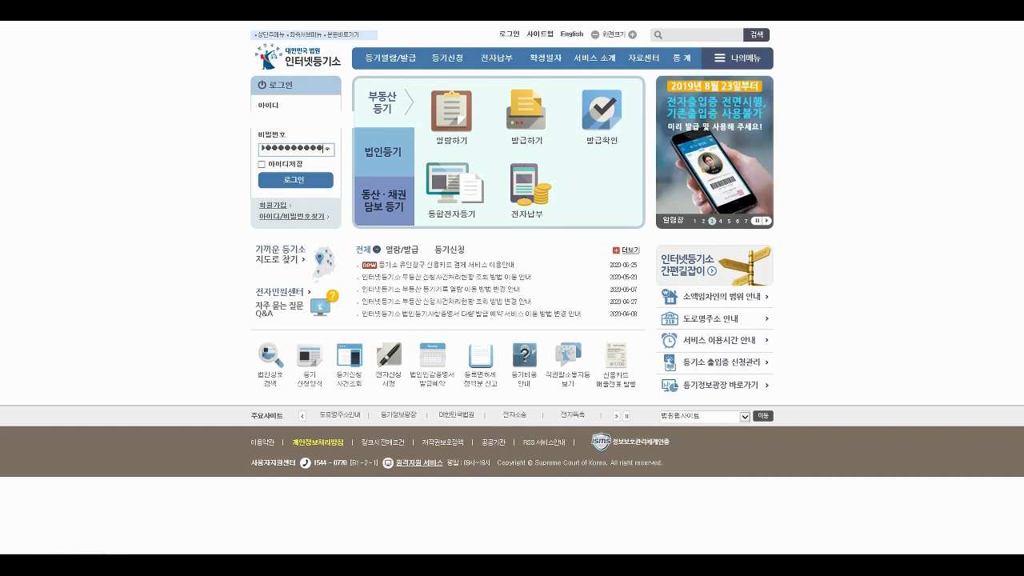
left_click(294, 177)
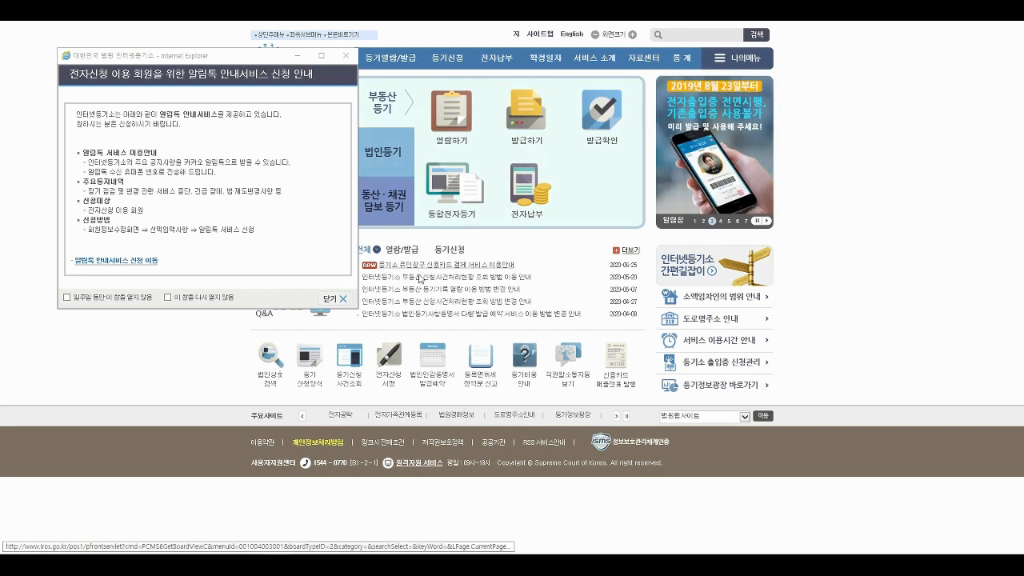
- Close the 알림톡 안내서비스 notice popup
left_click(342, 298)
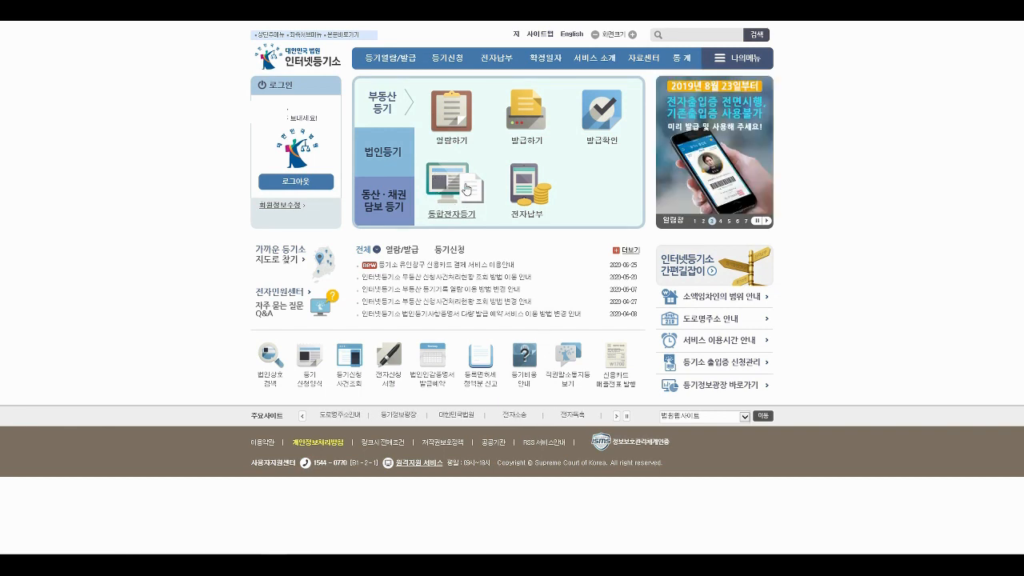
- Go to 등기신청 > 부동산 > 작성관리 > 작성현황 to list the saved drafts
mouse_move(452, 64)
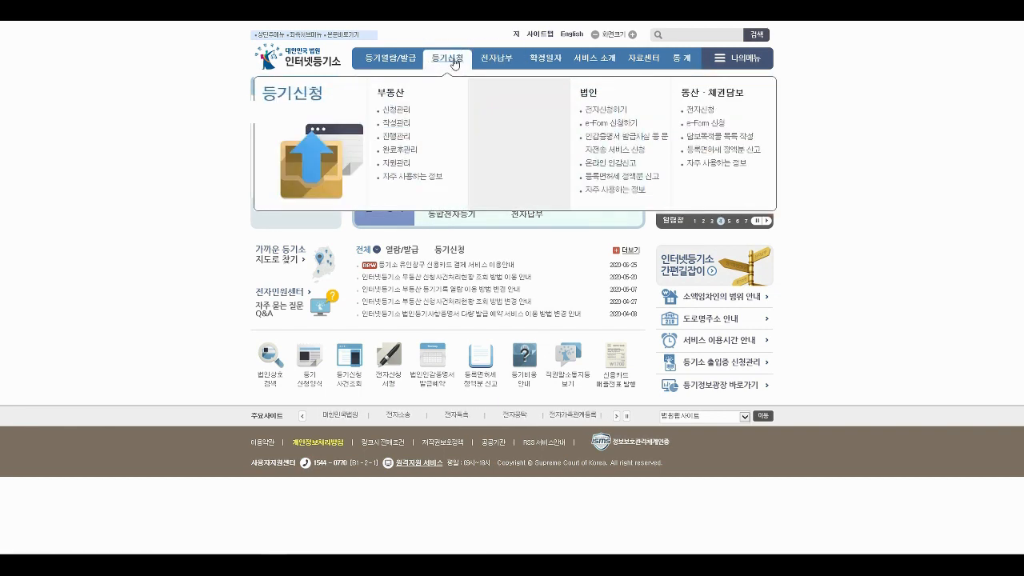
mouse_move(400, 125)
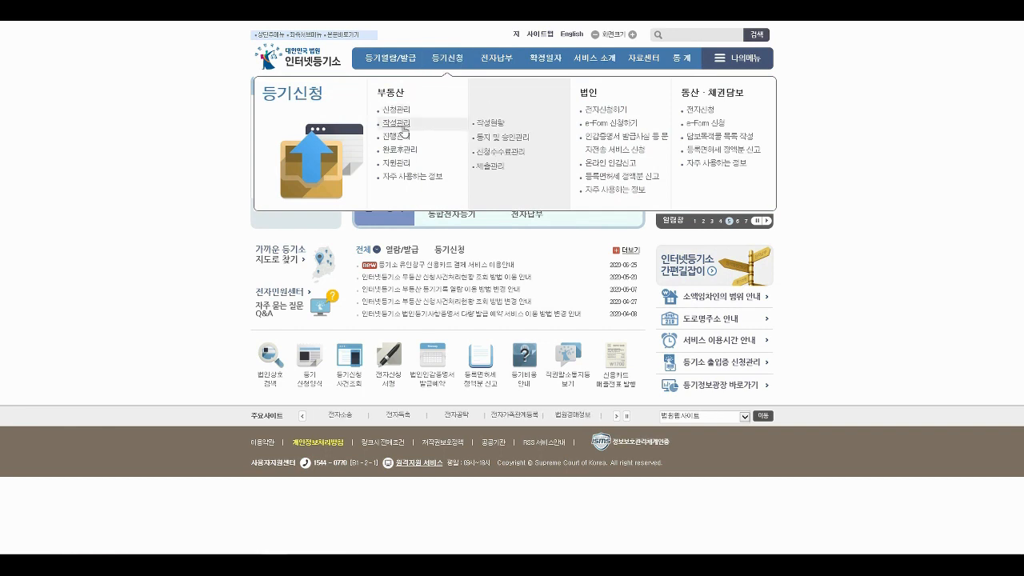
left_click(401, 125)
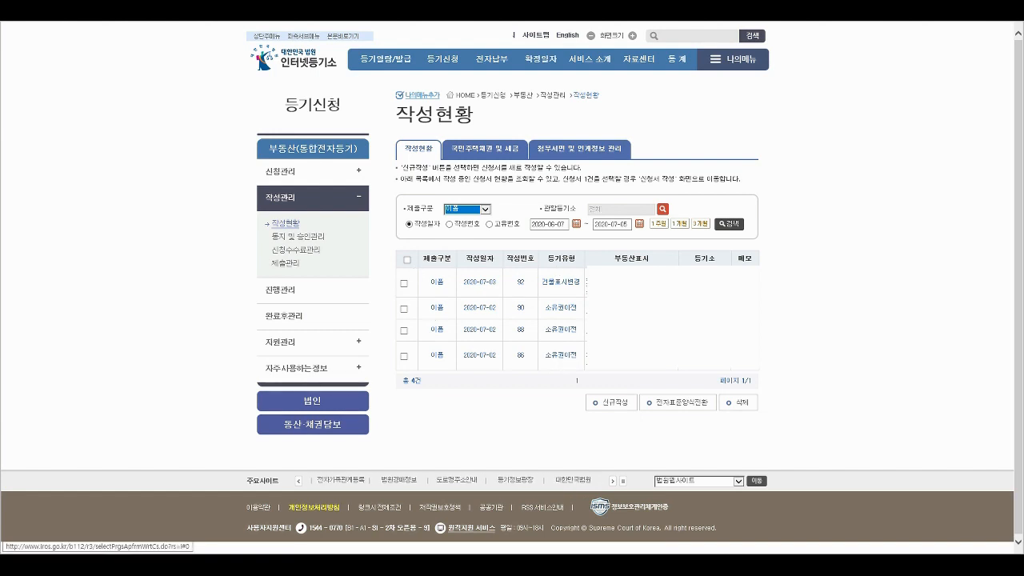
- Start a new application, agree to both consent terms, and choose 소유권이전 as registration type
left_click(611, 406)
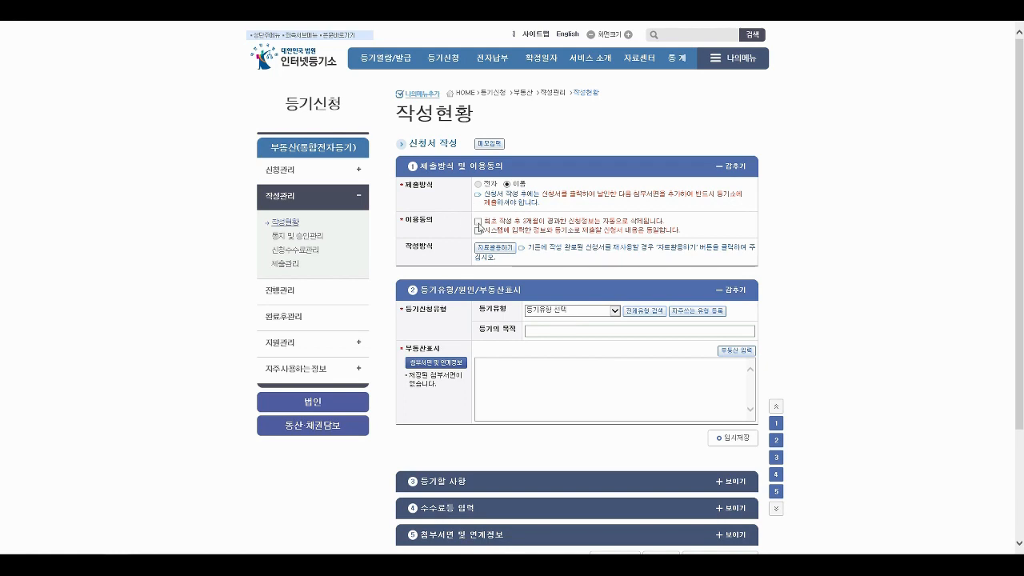
left_click(478, 222)
left_click(478, 230)
left_click(612, 314)
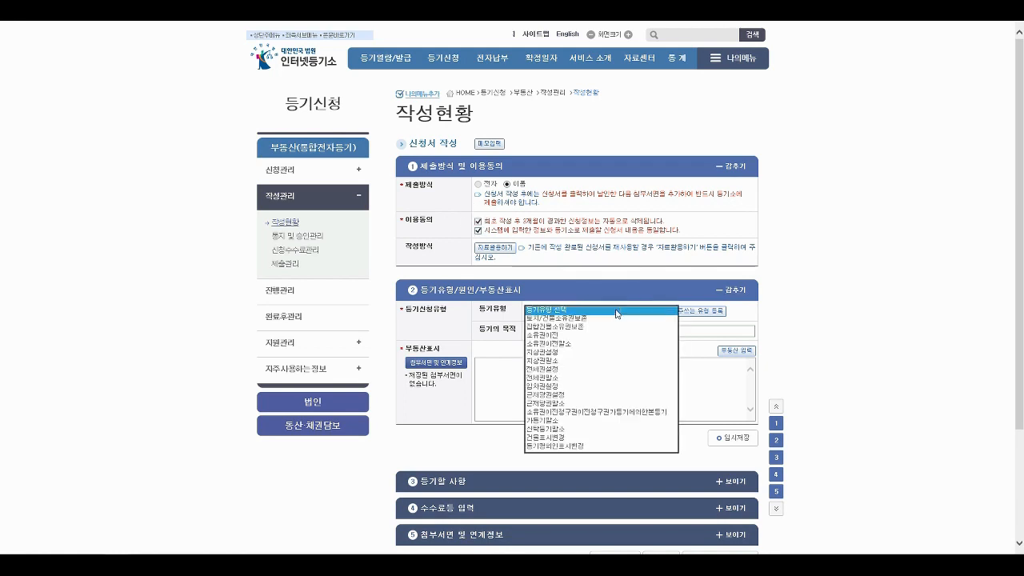
left_click(568, 337)
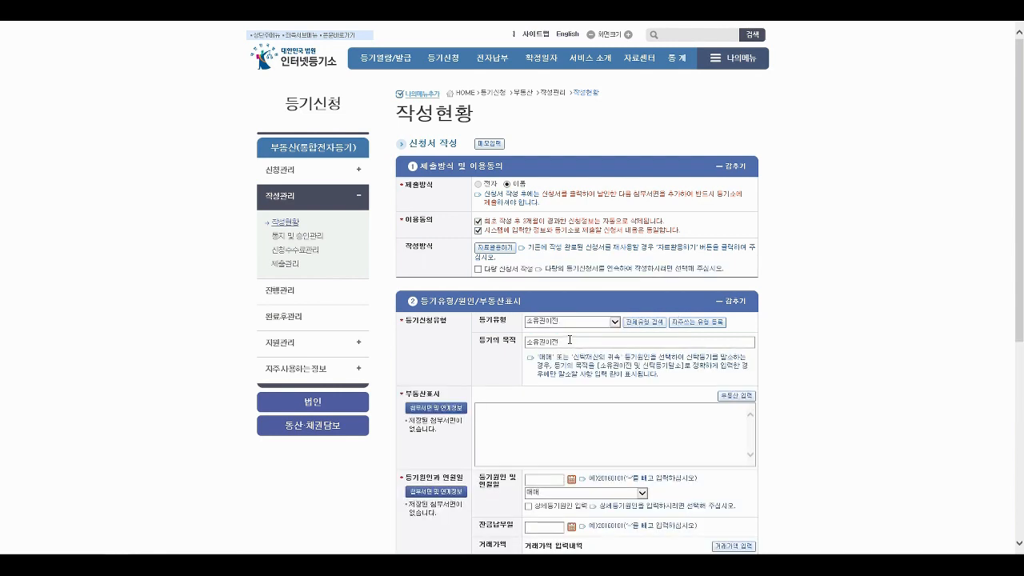
left_click(731, 398)
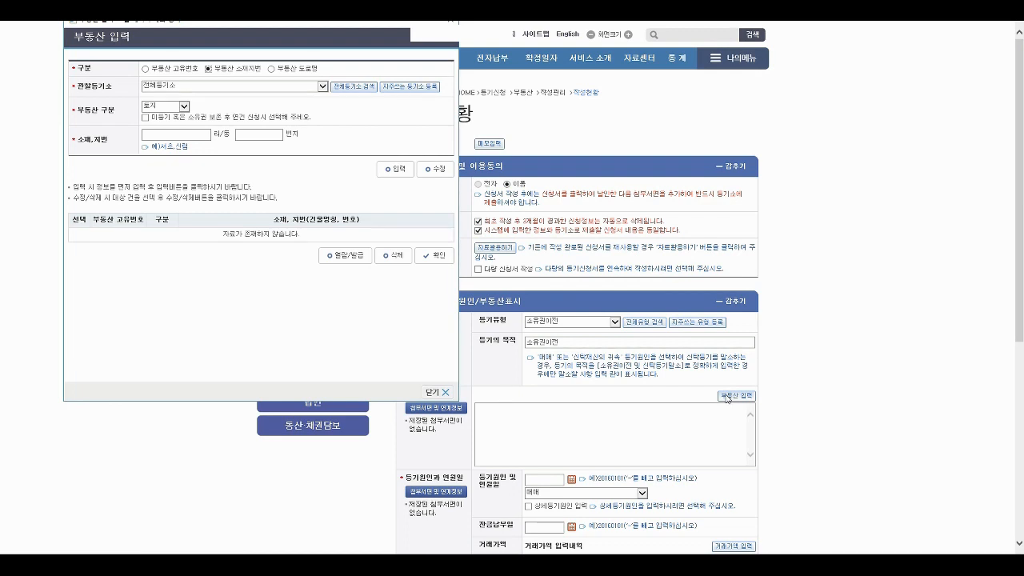
- Search registry offices for '남부' and select 서울남부지방법원 등기국
left_click(346, 88)
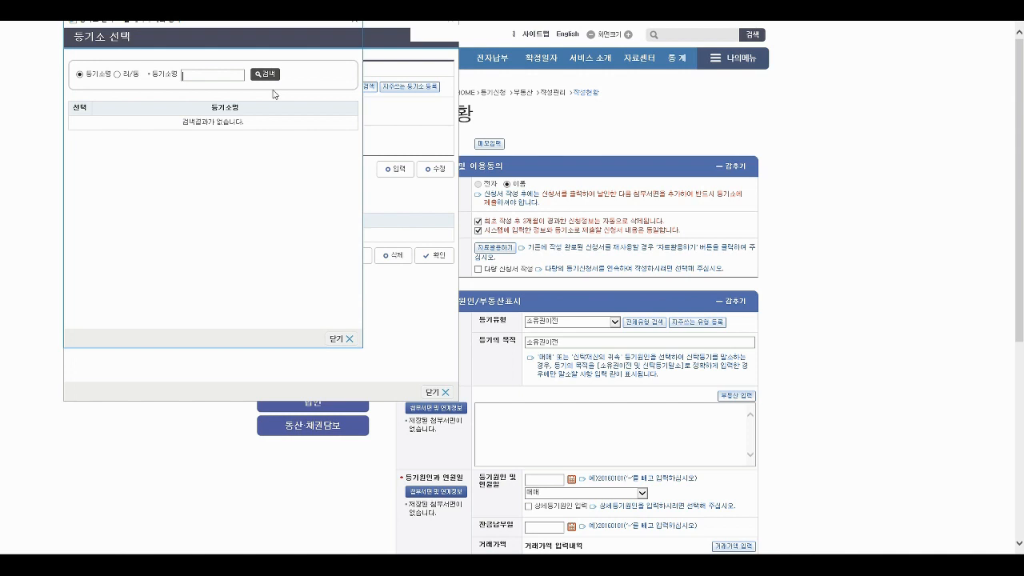
type("남부")
key("Return")
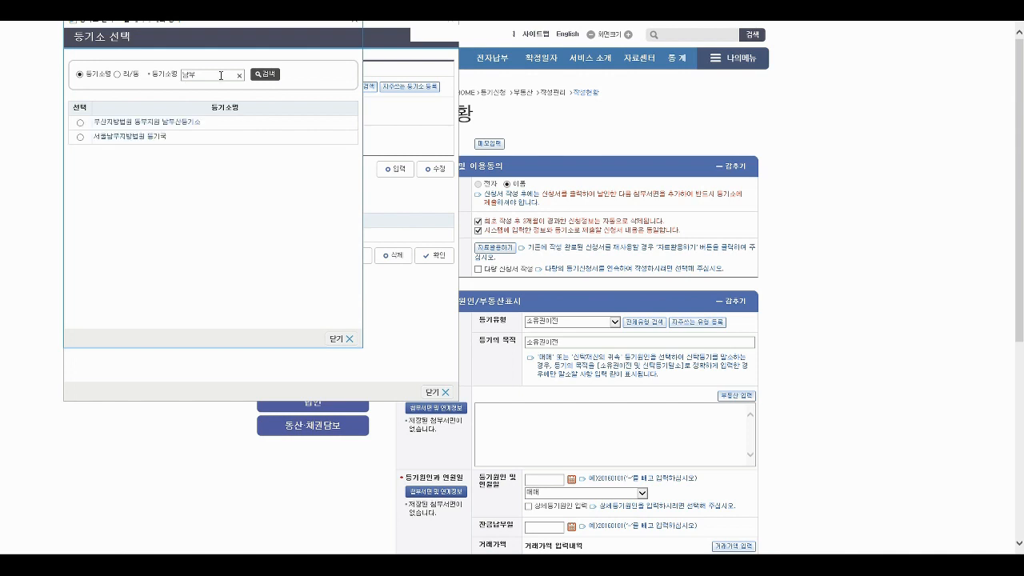
left_click(81, 136)
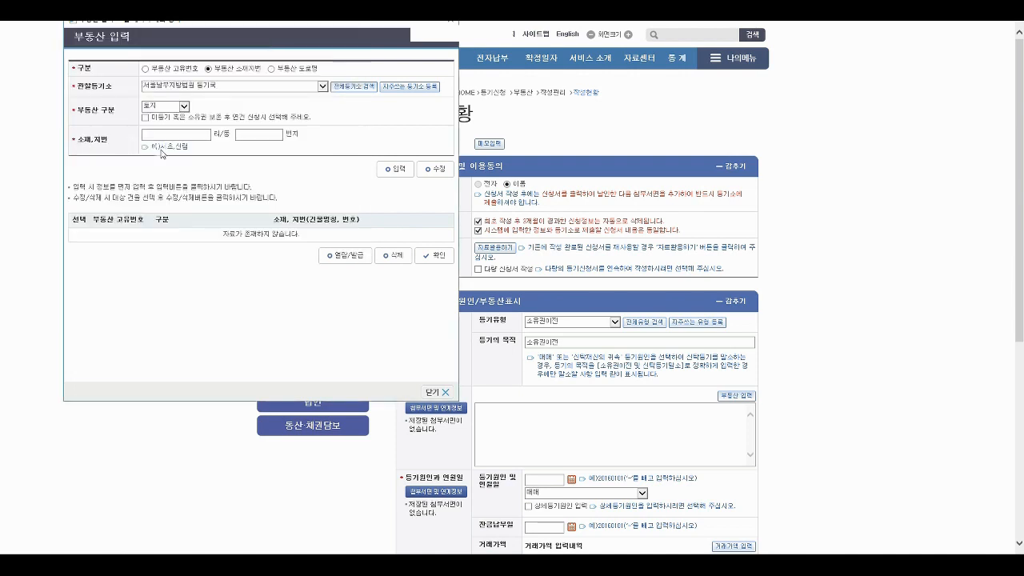
- Set the property kind to 집합건물 and enter the location 영등포동7가
left_click(183, 107)
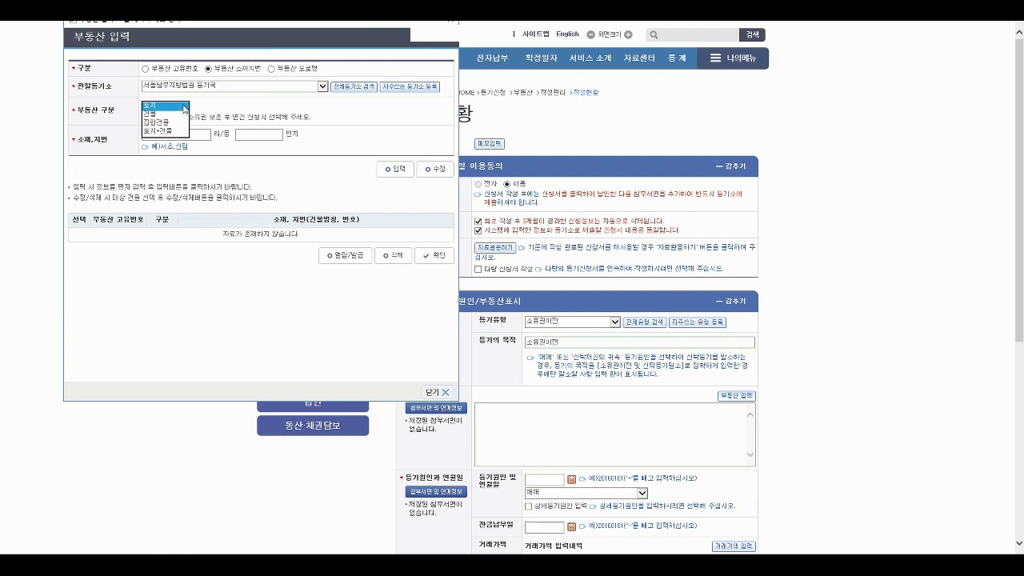
left_click(177, 126)
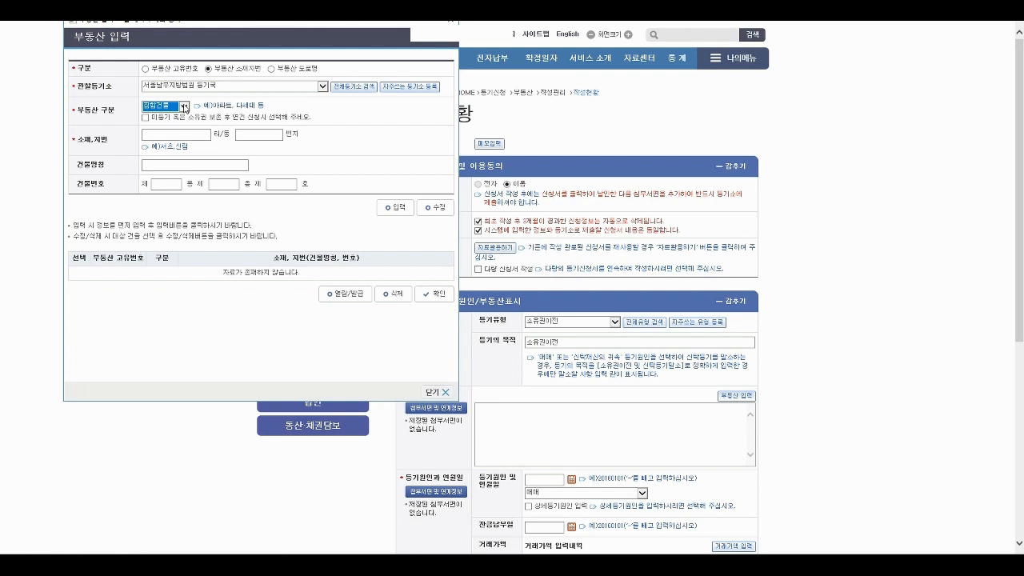
left_click(183, 107)
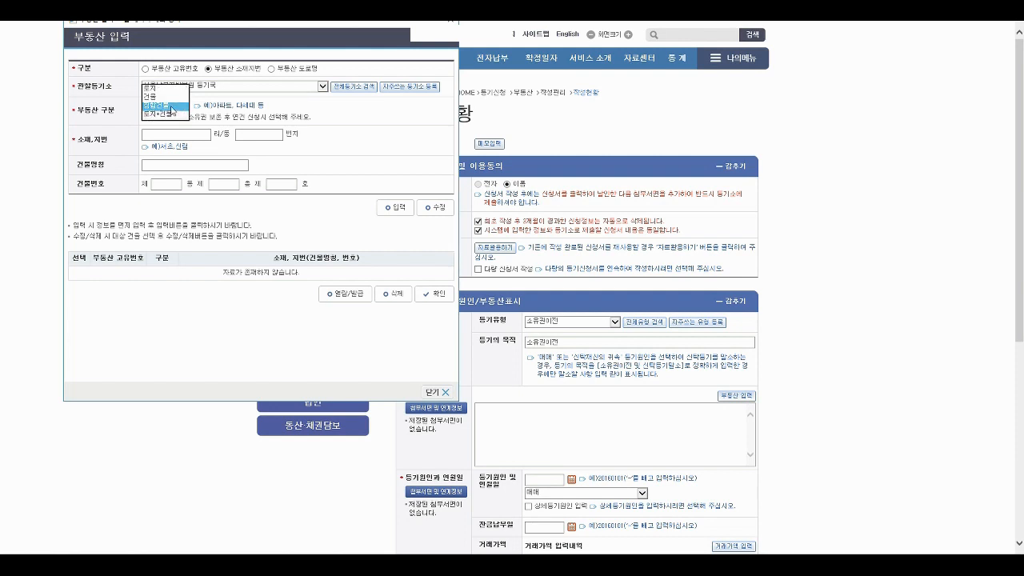
left_click(172, 106)
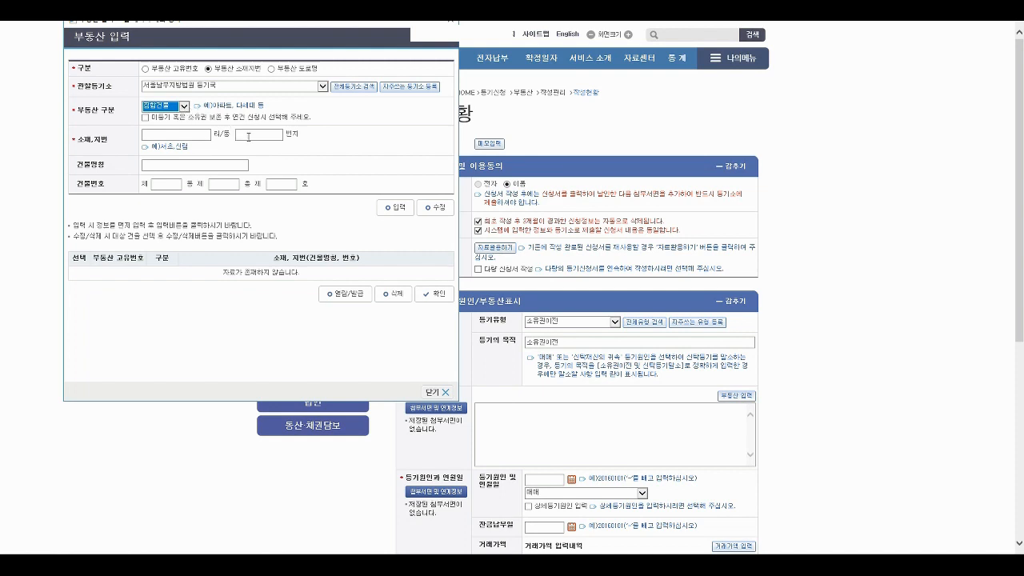
left_click(171, 134)
left_click(192, 72)
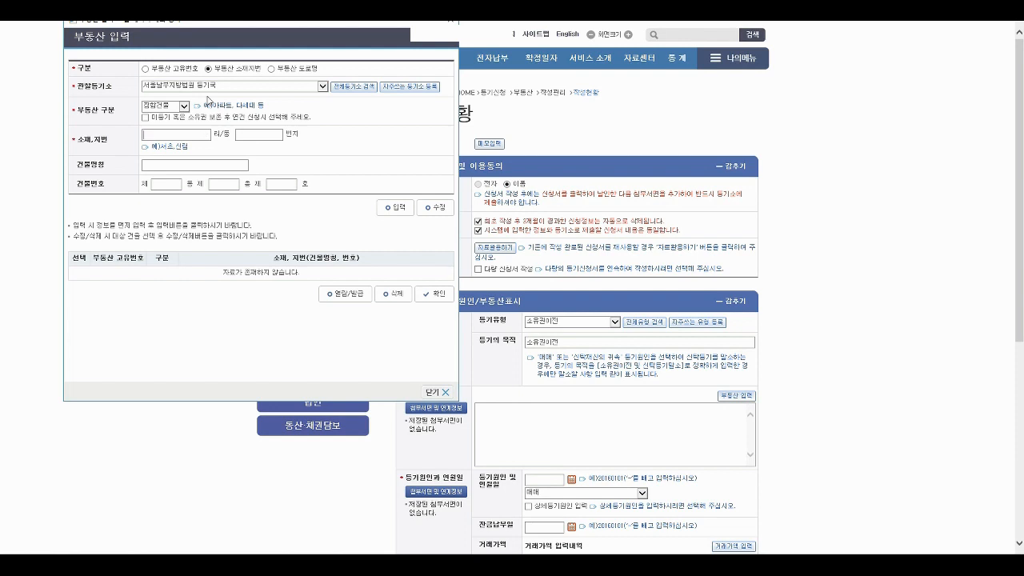
type("영등포동7가")
key("Tab")
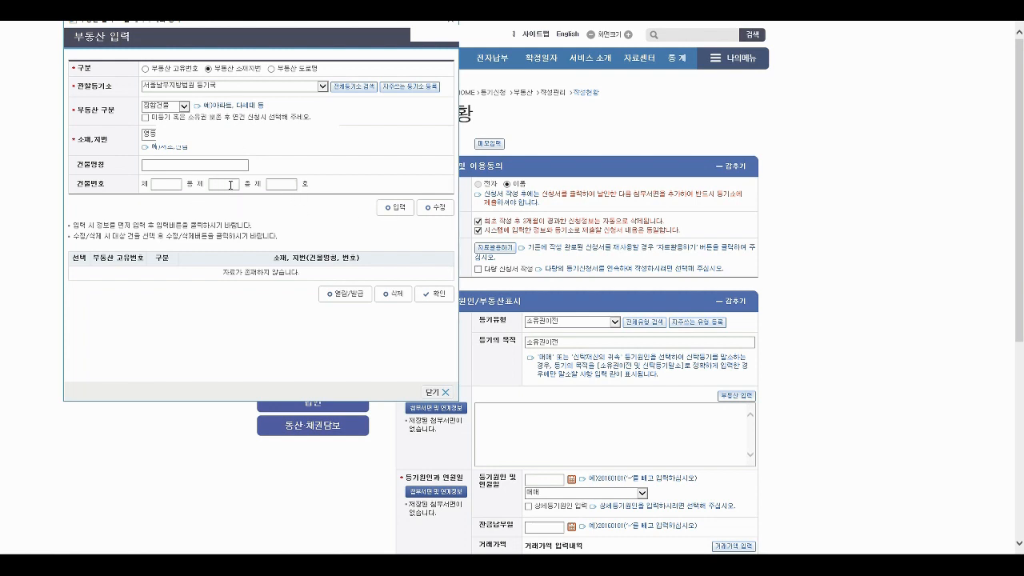
- Enter unit 403, look it up, and confirm the found apartment unit into the application
left_click(287, 185)
type("403")
left_click(397, 207)
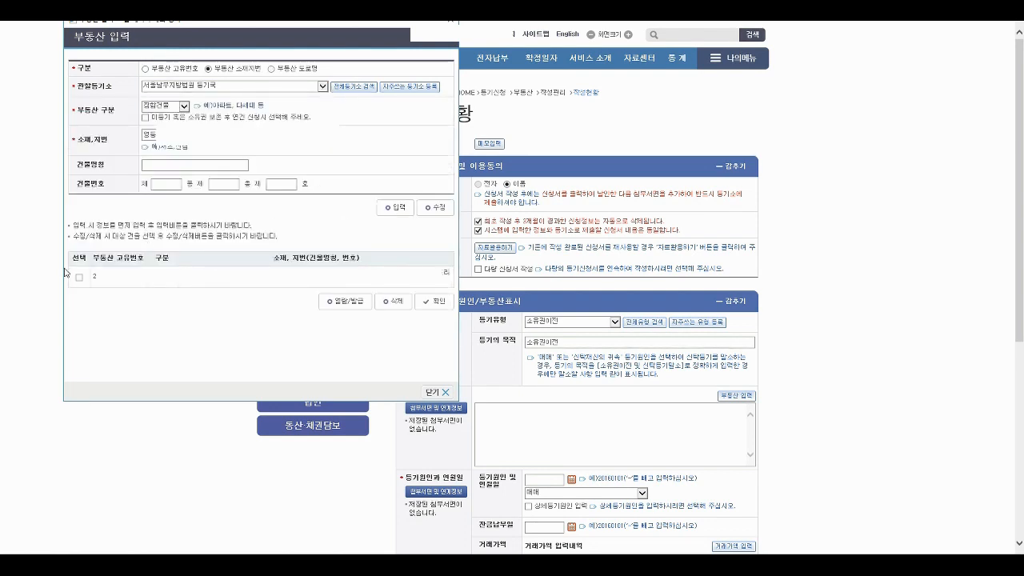
left_click(79, 277)
left_click(439, 301)
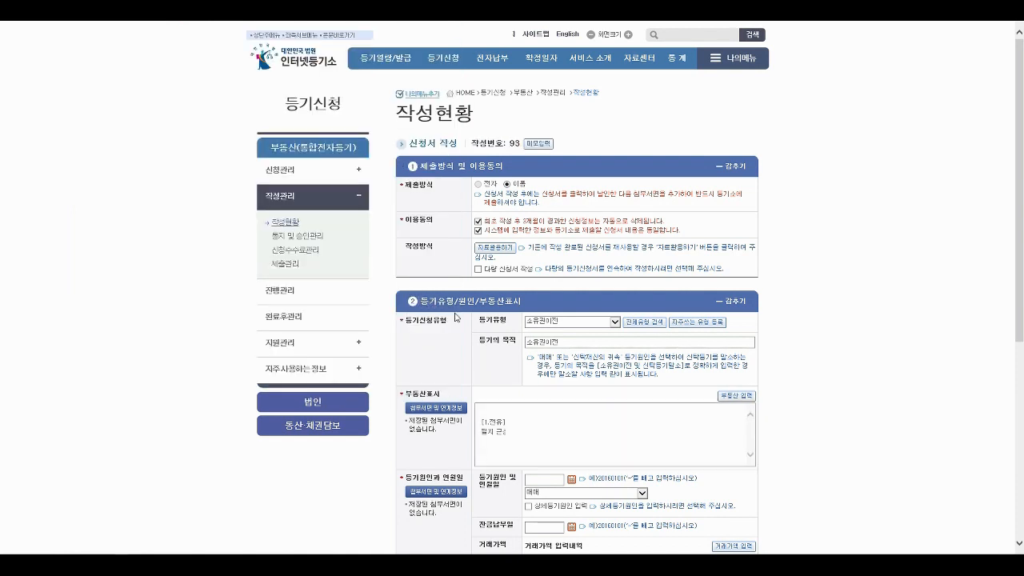
- Set the cause date to 2000-06-08 and the balance payment date to 2020-07-10
scroll(797, 372, "down", 2)
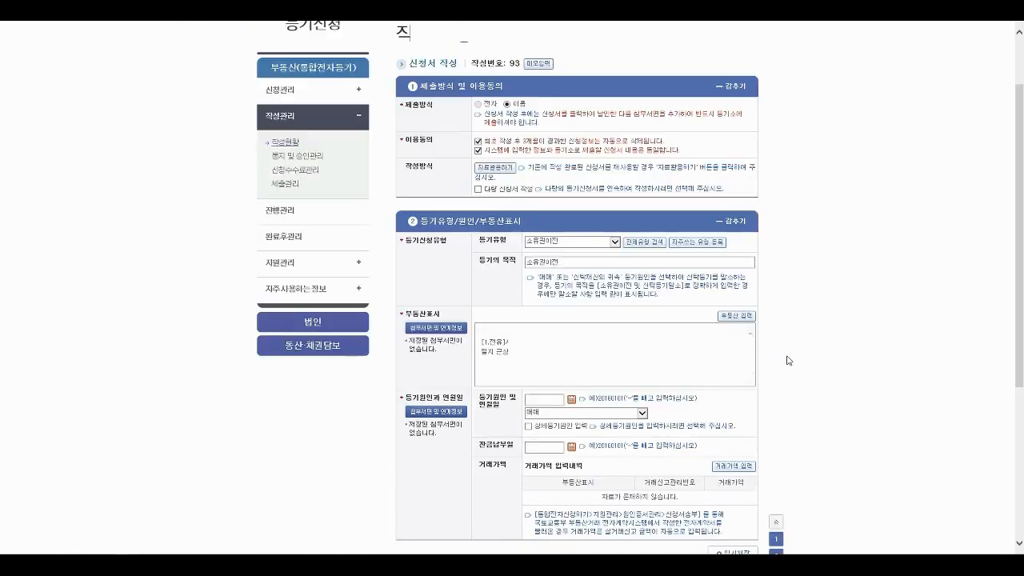
left_click(551, 322)
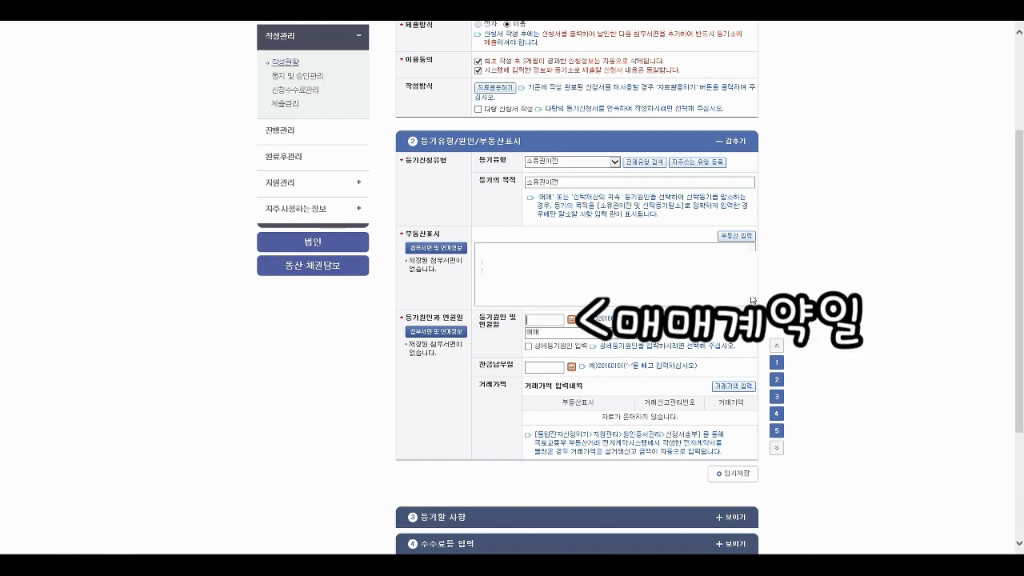
type("200")
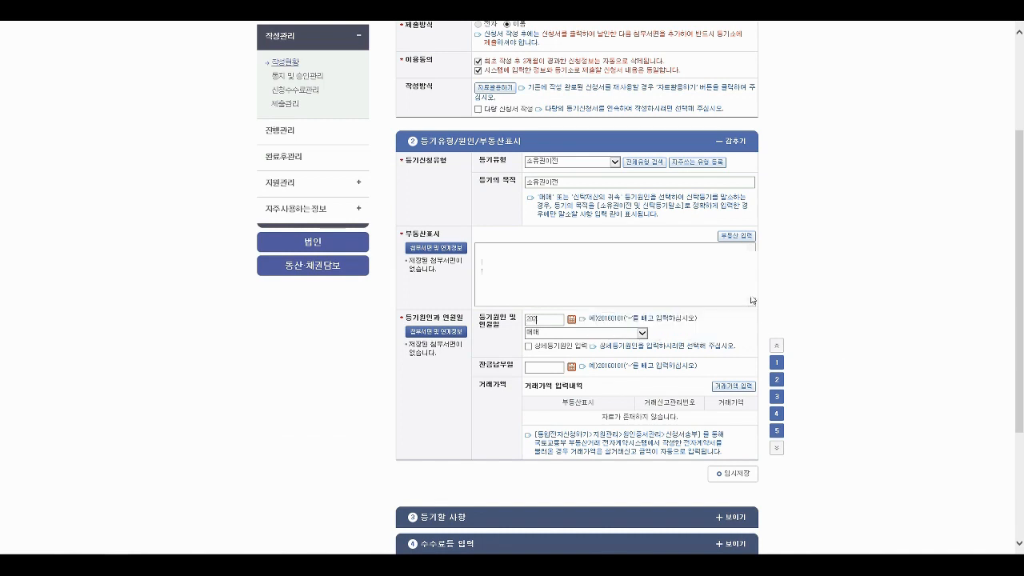
type("0-06-08")
left_click(555, 368)
type("2020-07-0")
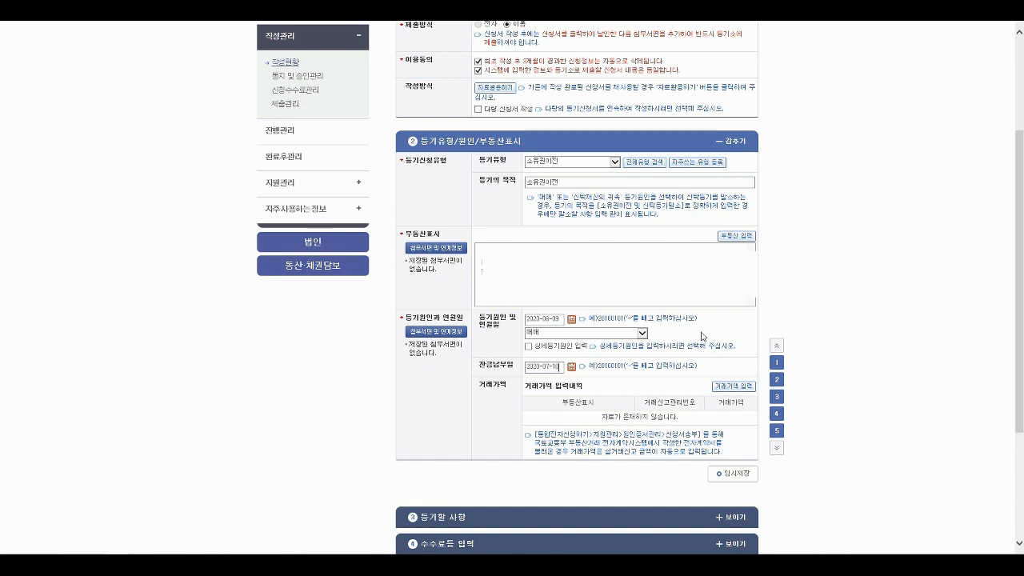
left_click(725, 388)
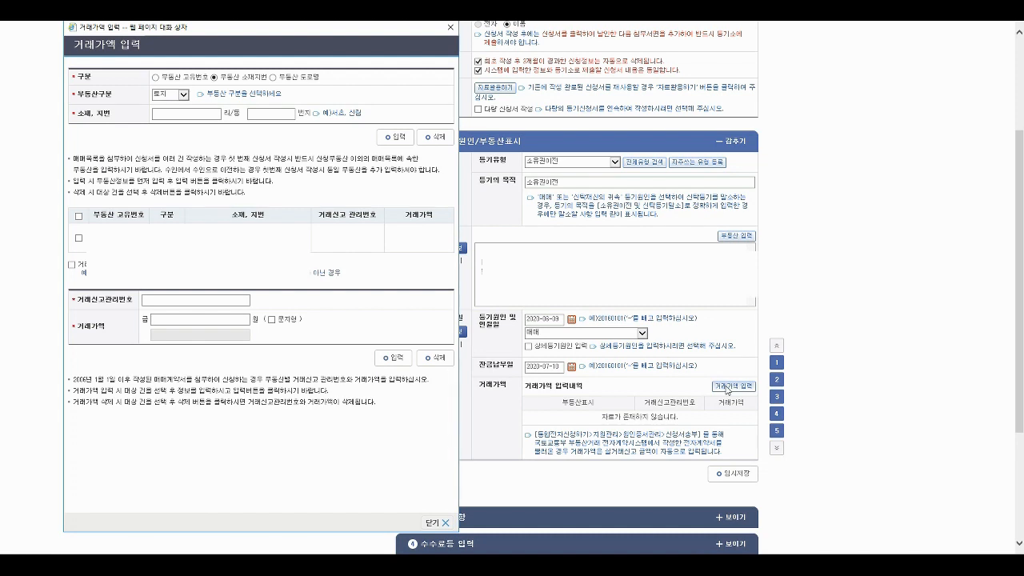
- Mark the apartment unit as having no transaction price information, accept the warning, and close
left_click(79, 238)
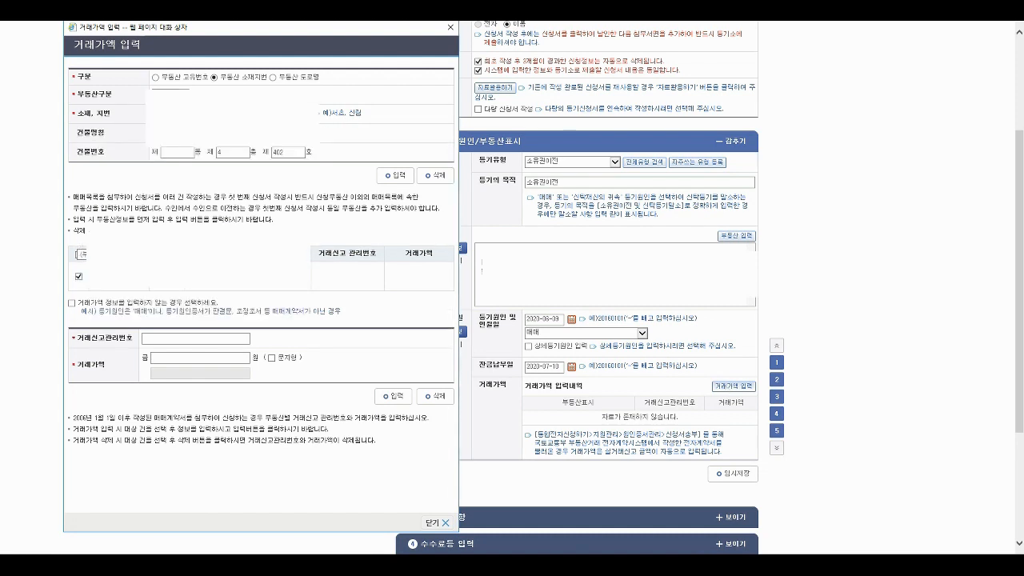
left_click(152, 338)
left_click(72, 304)
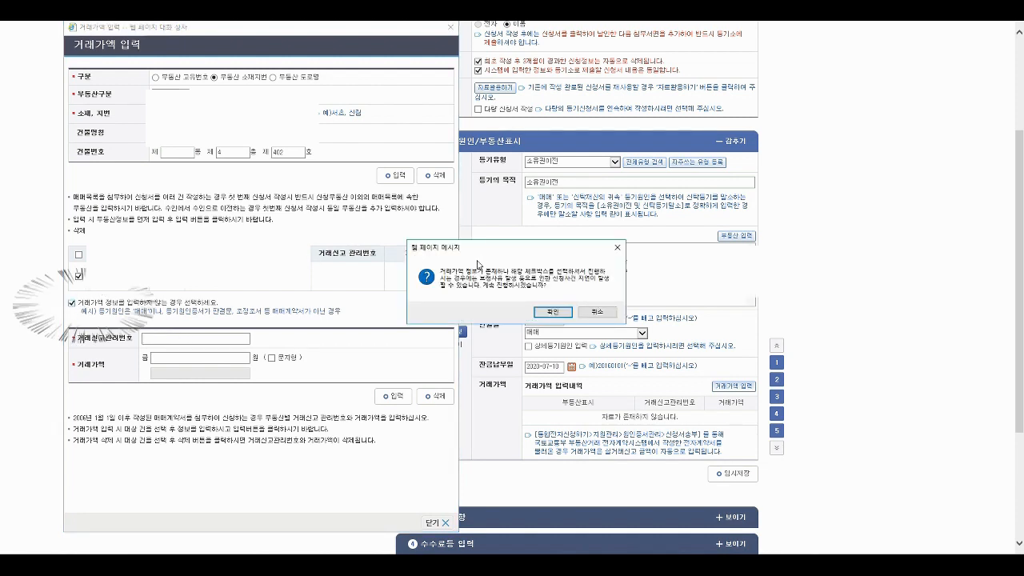
left_click(552, 313)
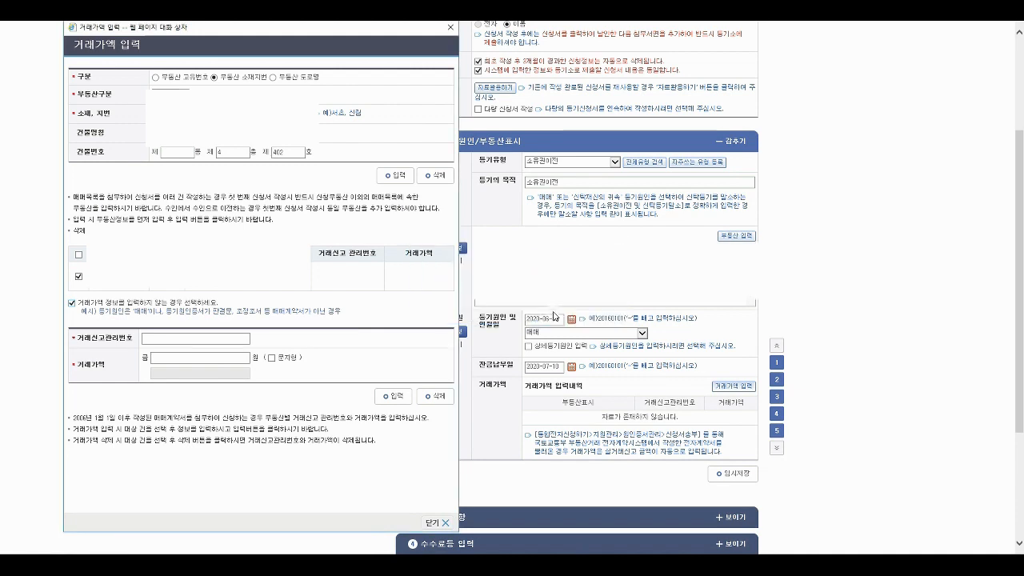
left_click(446, 523)
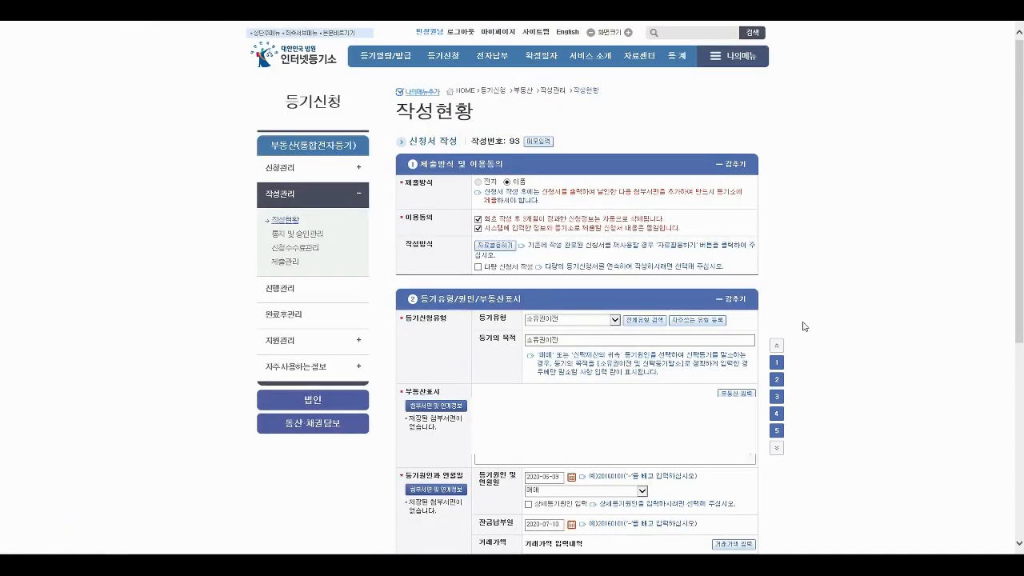
- Temporarily save (임시저장) the draft and acknowledge the saved confirmation
scroll(799, 319, "down", 3)
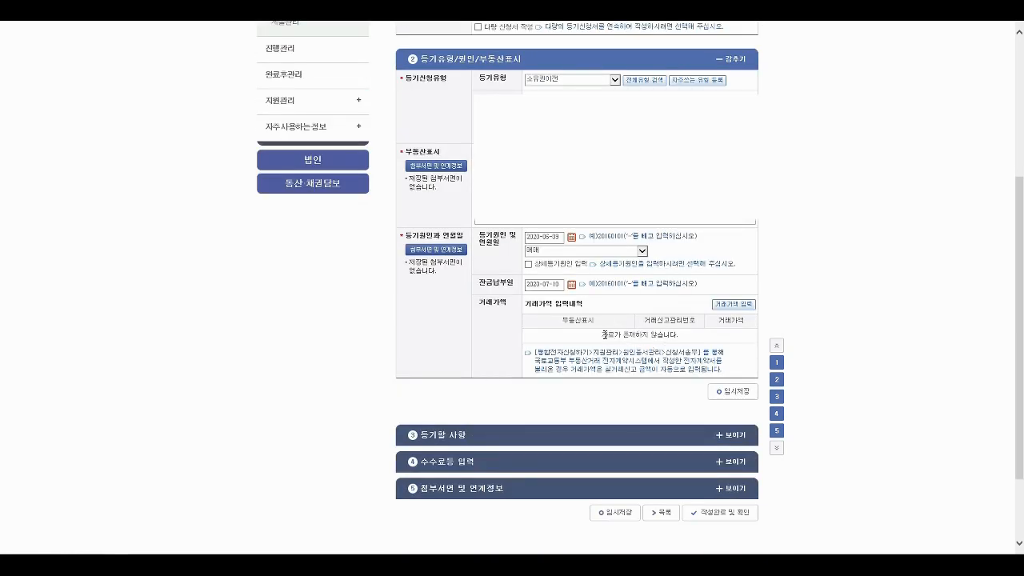
left_click_drag(604, 334, 679, 336)
left_click(687, 344)
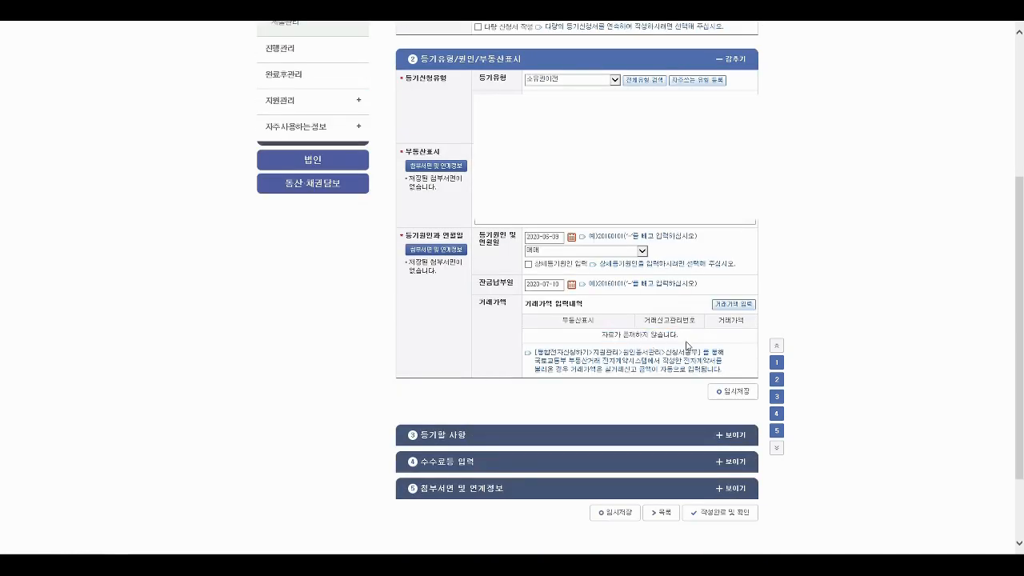
left_click(741, 392)
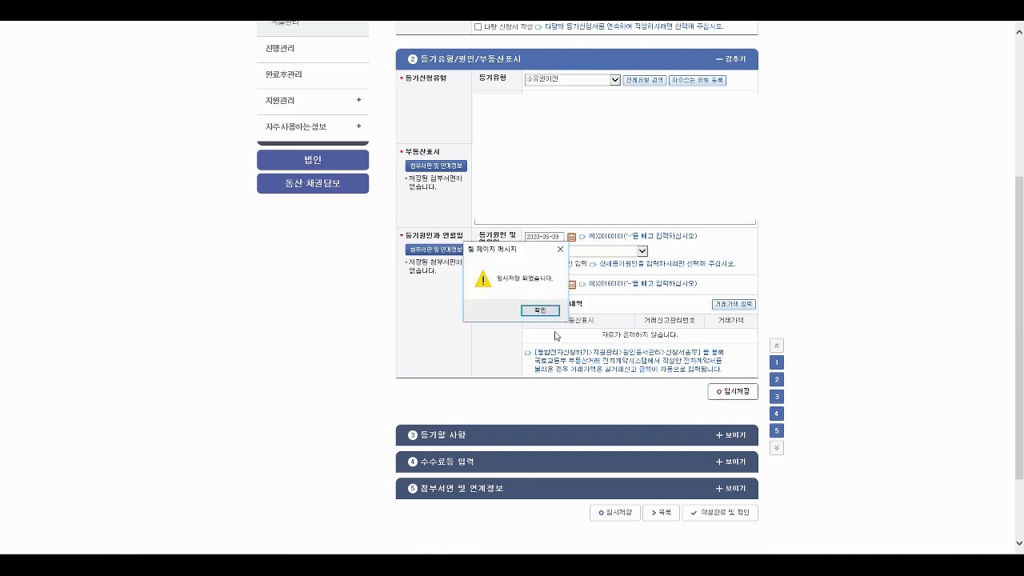
left_click(540, 309)
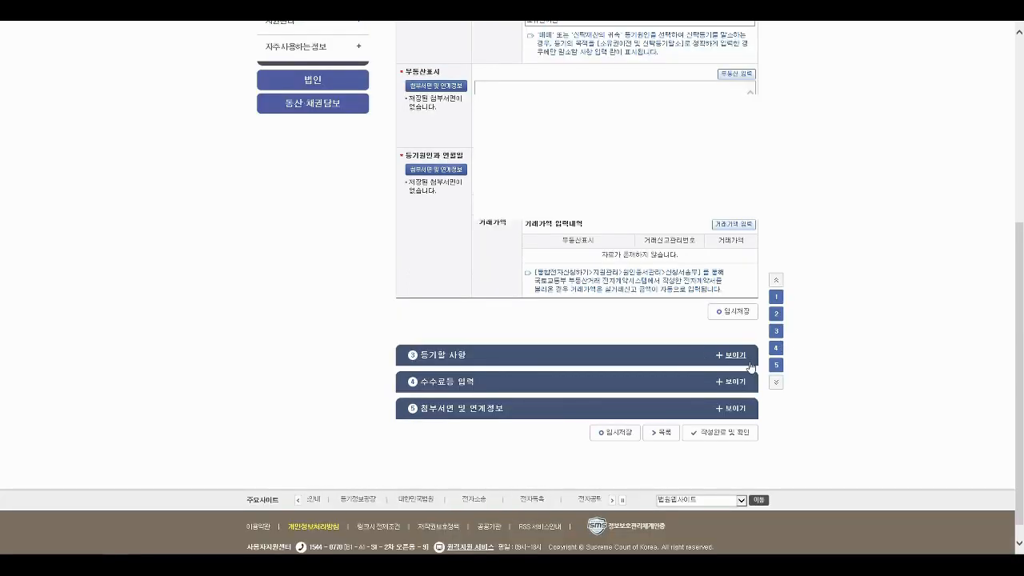
- Expand 등기할 사항 and choose the seller's rank 6 registration as the one to transfer
left_click(734, 355)
scroll(742, 360, "down", 4)
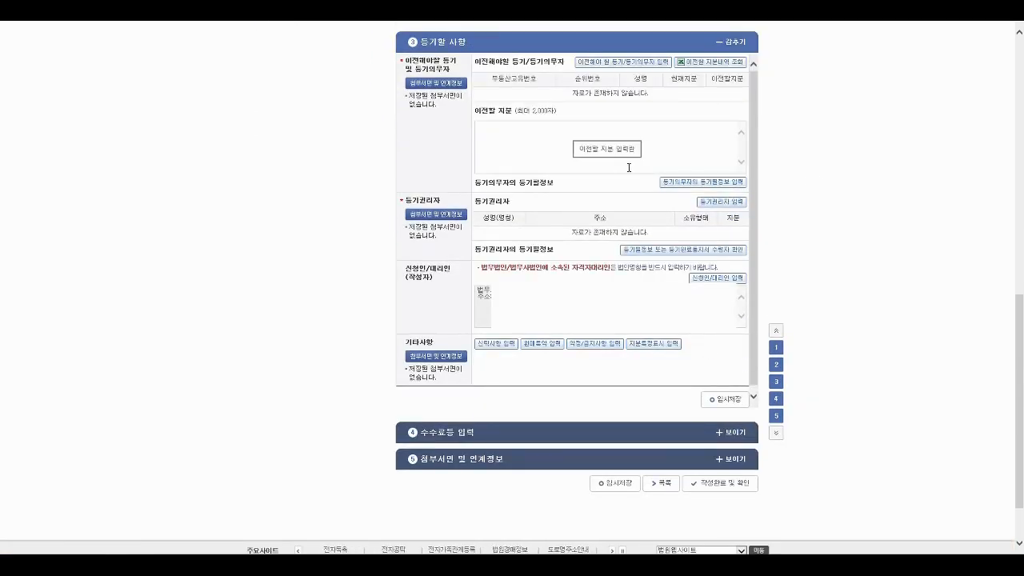
left_click(637, 68)
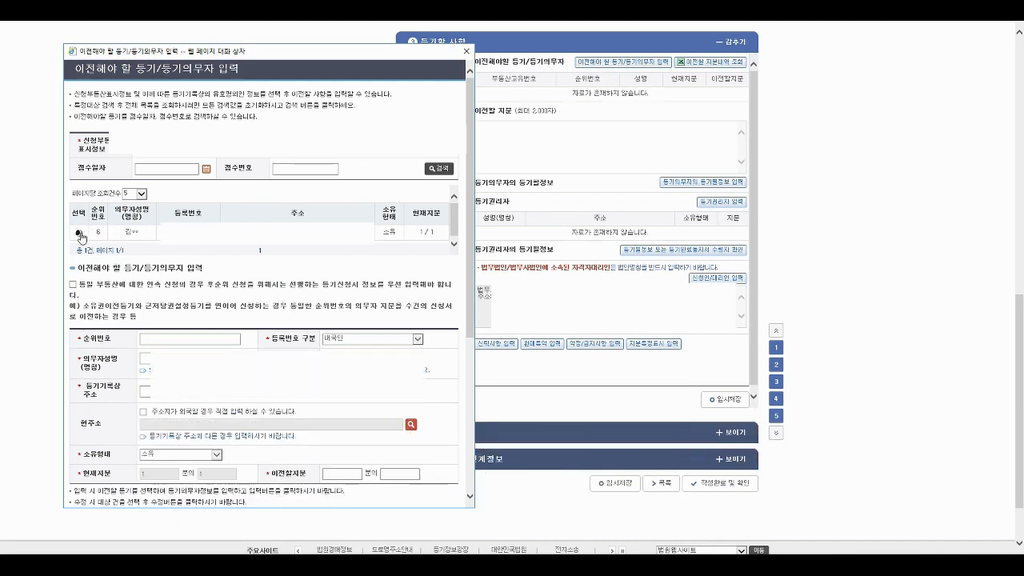
left_click(79, 234)
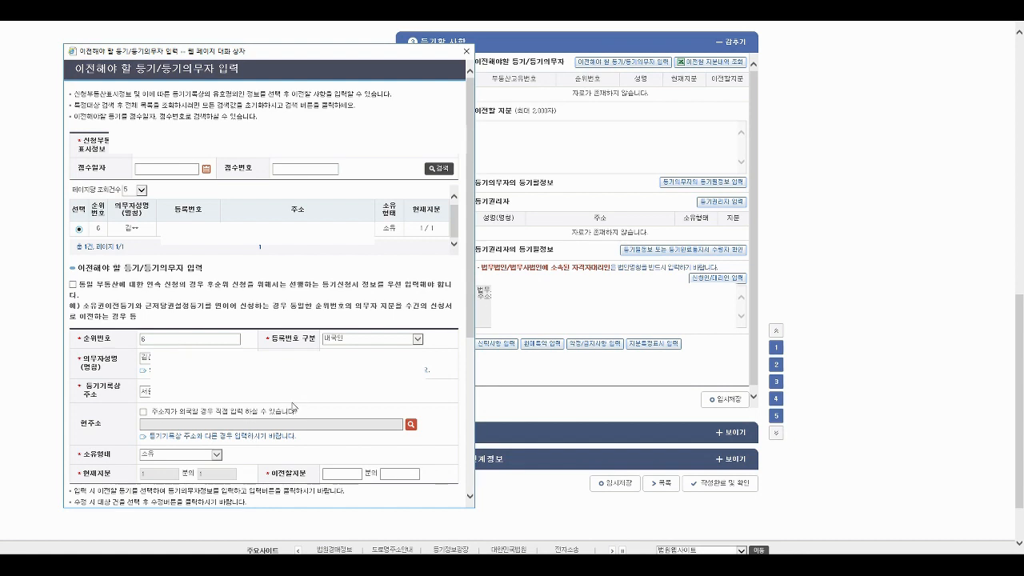
left_click(410, 425)
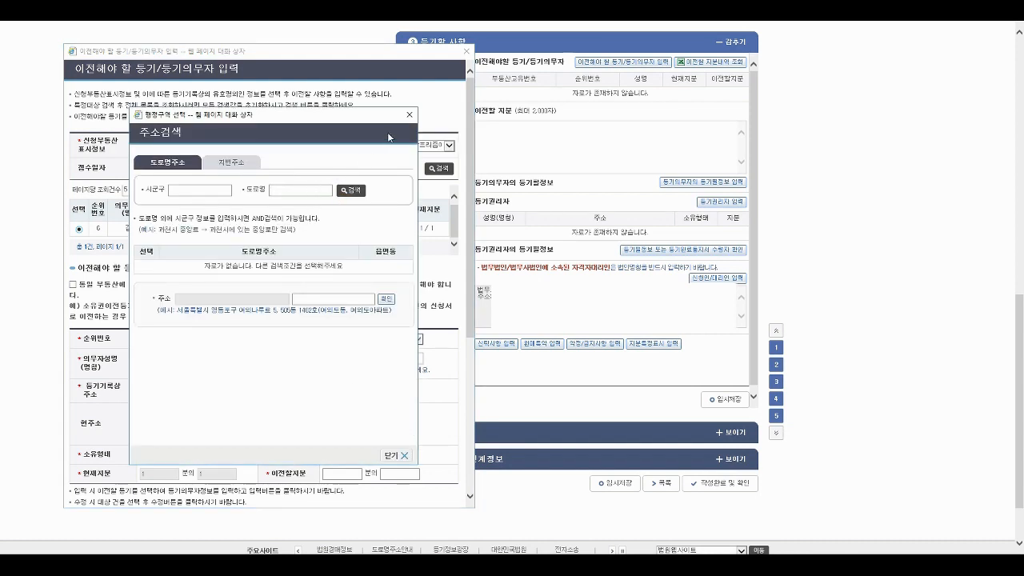
left_click(409, 114)
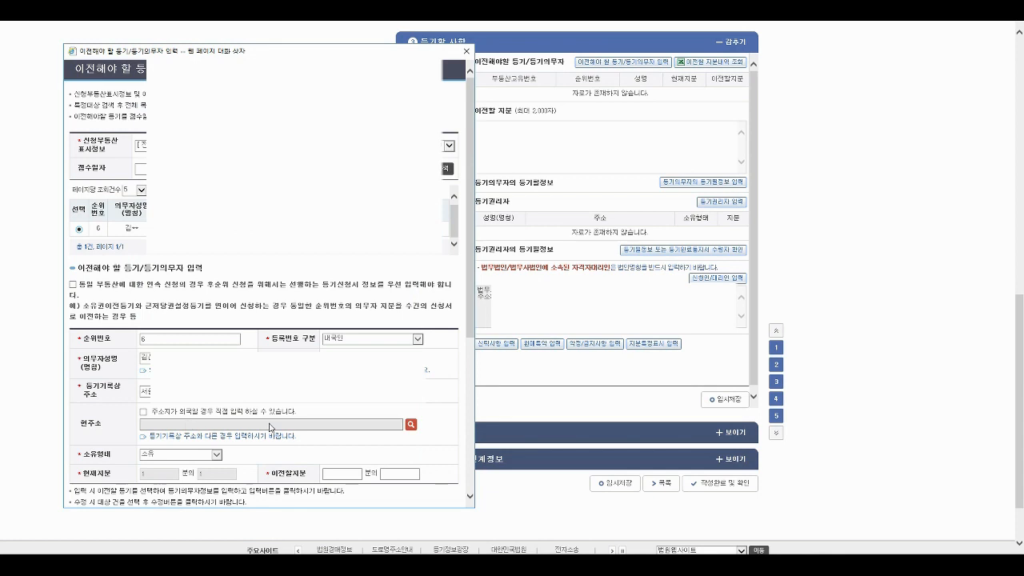
- Enter the transfer share 1/1 and close the entry window
scroll(269, 428, "down", 1)
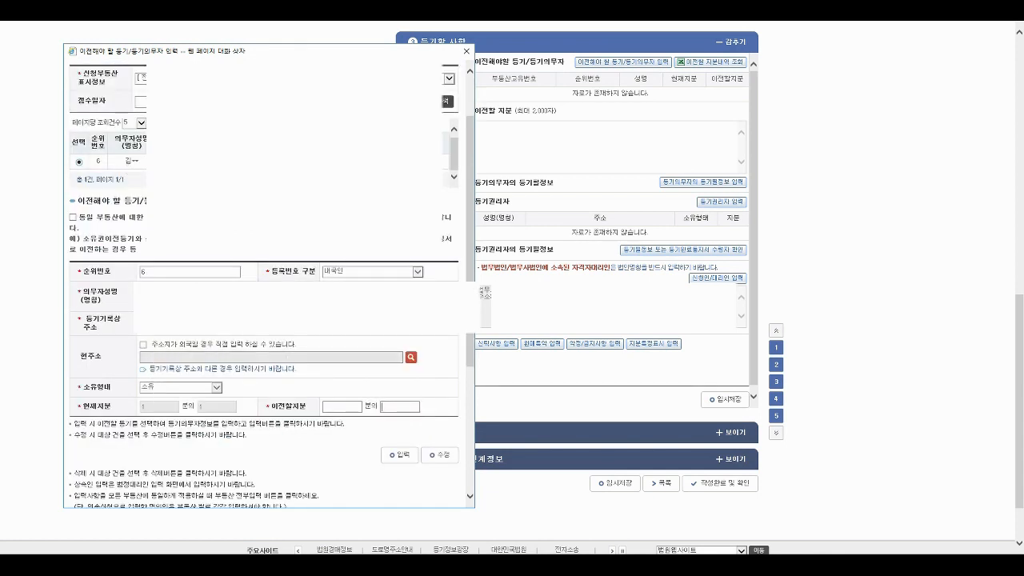
left_click(340, 407)
type("1")
key("Tab")
type("1")
left_click_drag(472, 340, 474, 464)
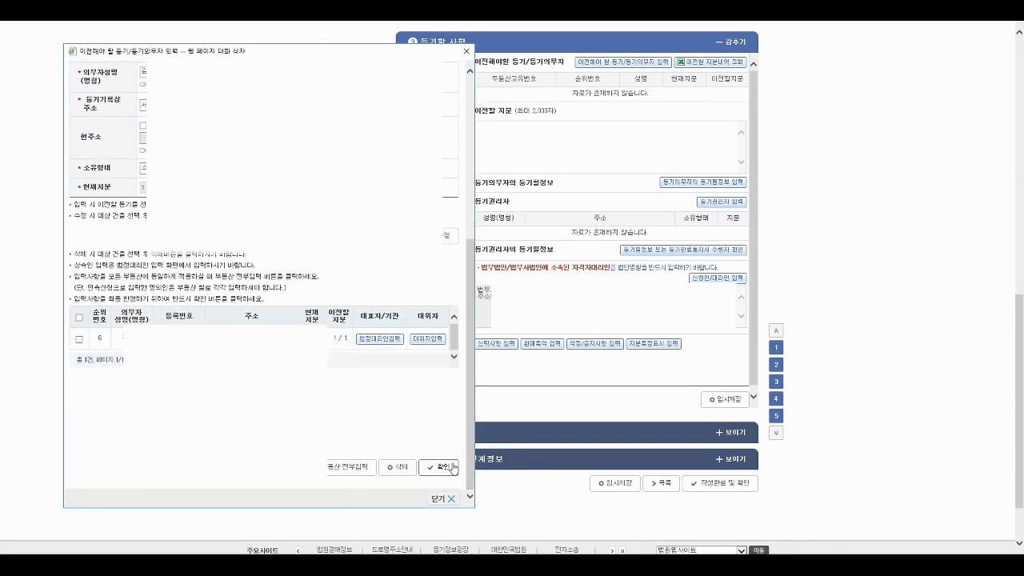
left_click(448, 500)
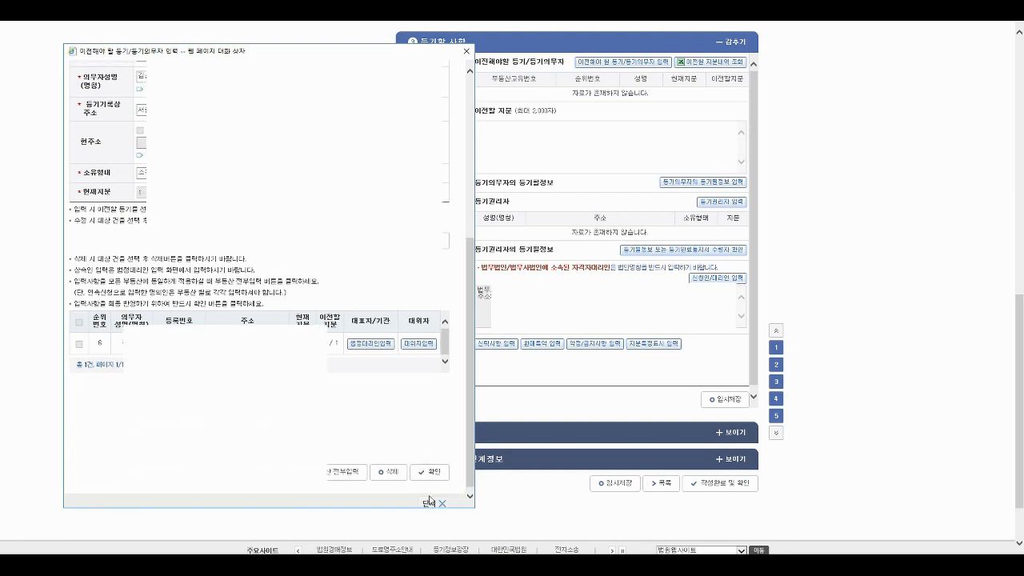
left_click(429, 502)
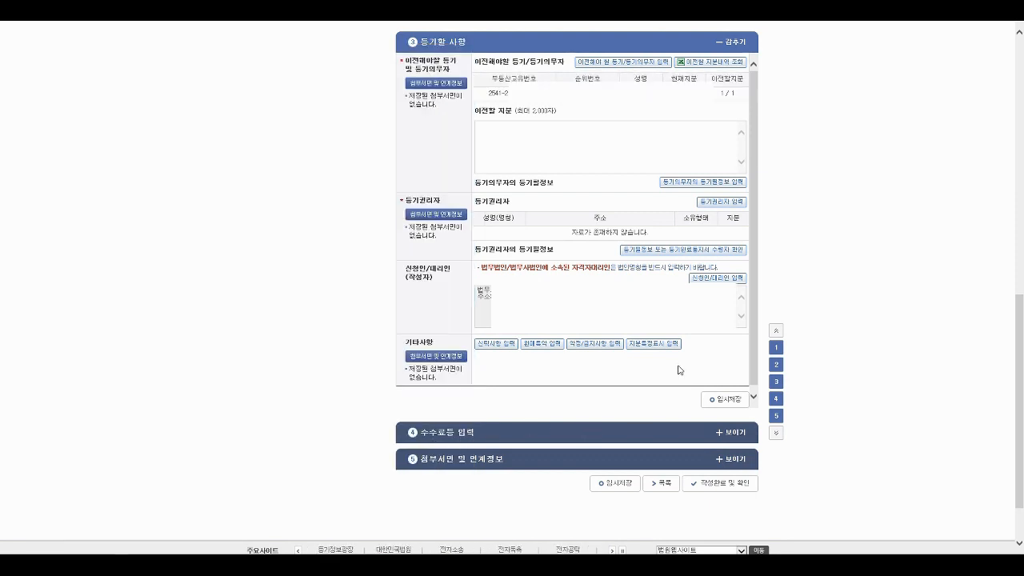
- Enter the buyer's name and find the buyer's address with the road-name address search
left_click(720, 202)
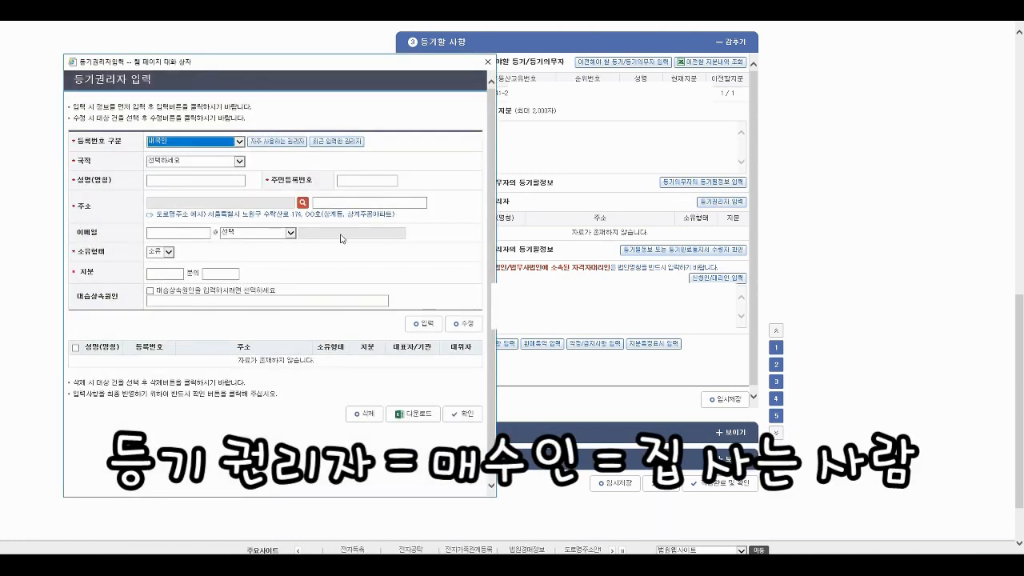
left_click(185, 160)
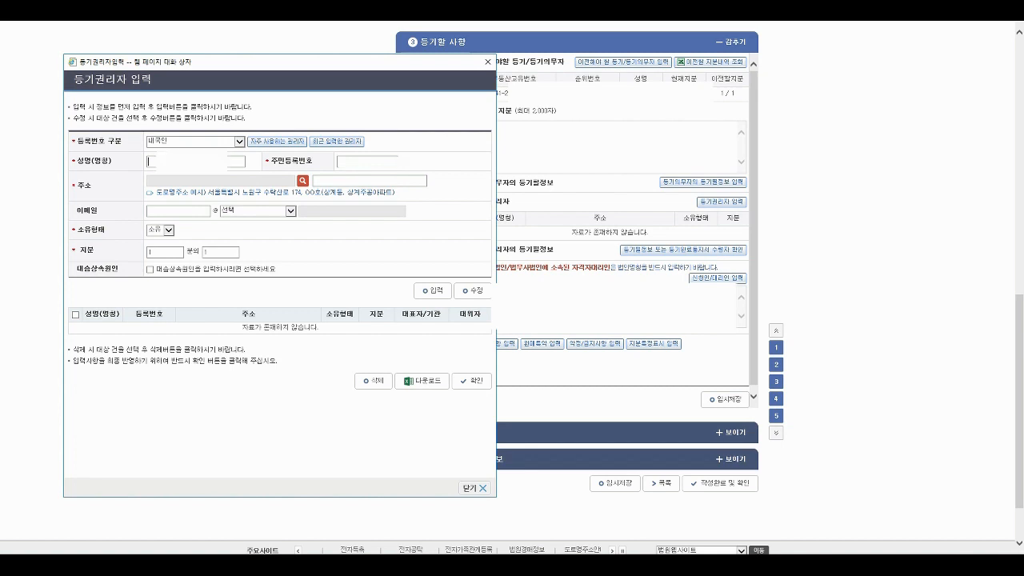
type("이")
left_click(302, 180)
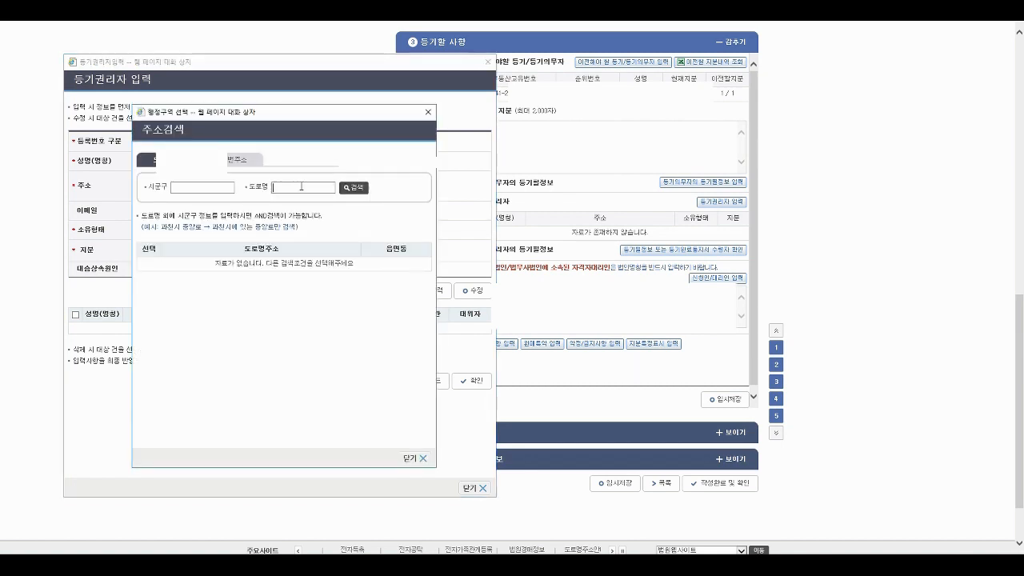
type("헌")
key("Return")
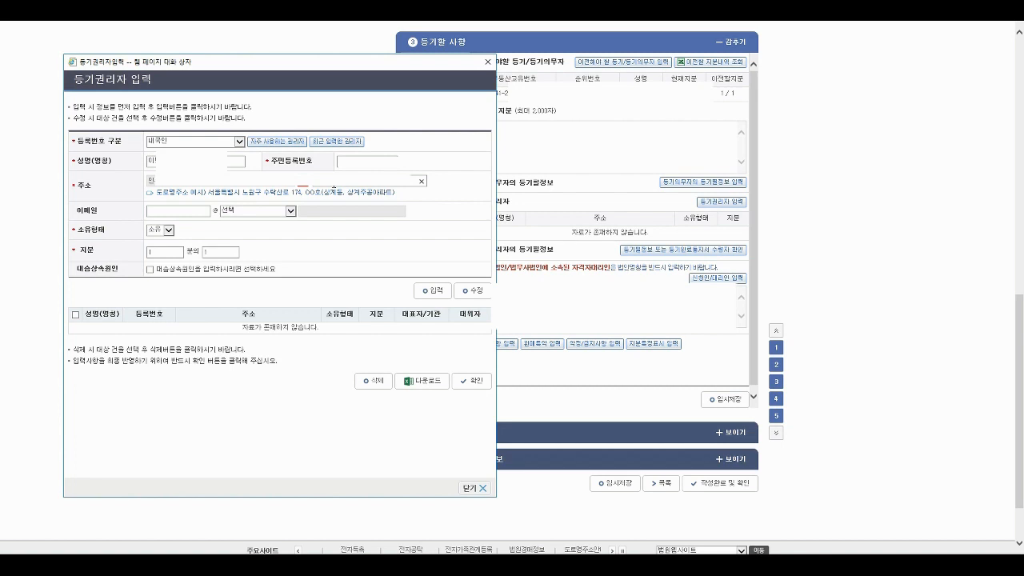
type("에")
- Add the buyer as sole owner with a 1/1 share, accepting the registration-number warning
left_click(429, 289)
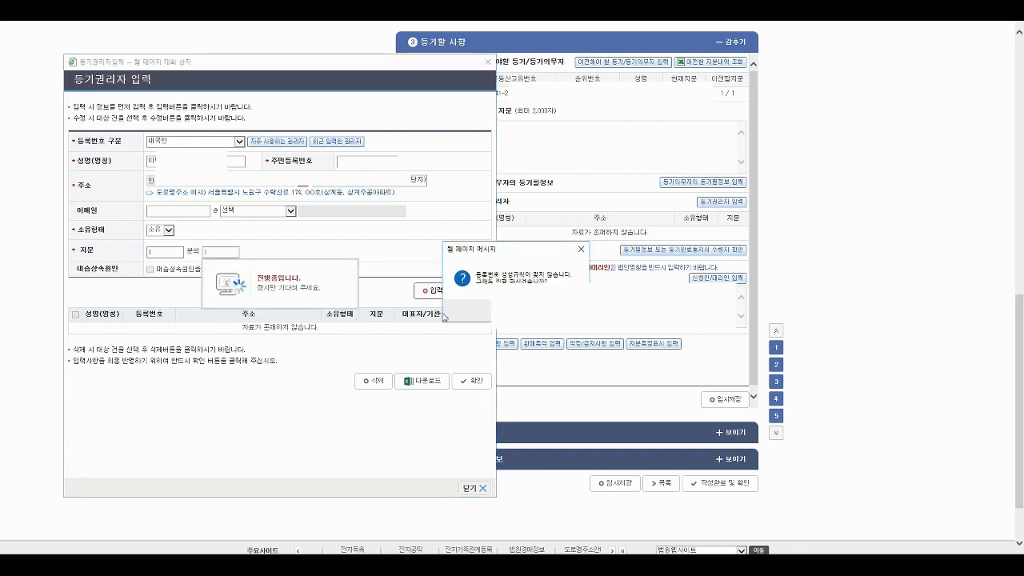
left_click(478, 313)
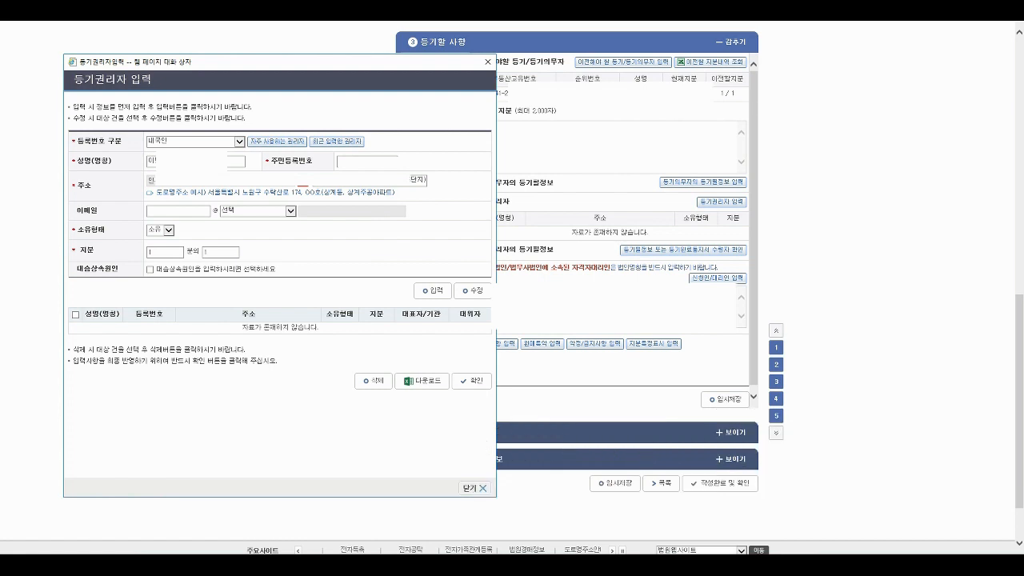
left_click(433, 292)
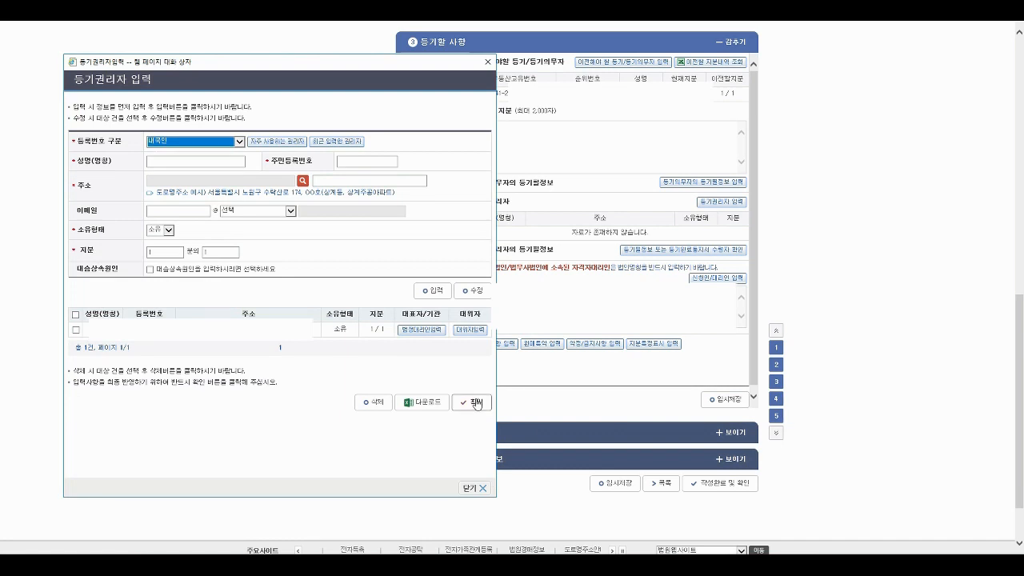
left_click(473, 488)
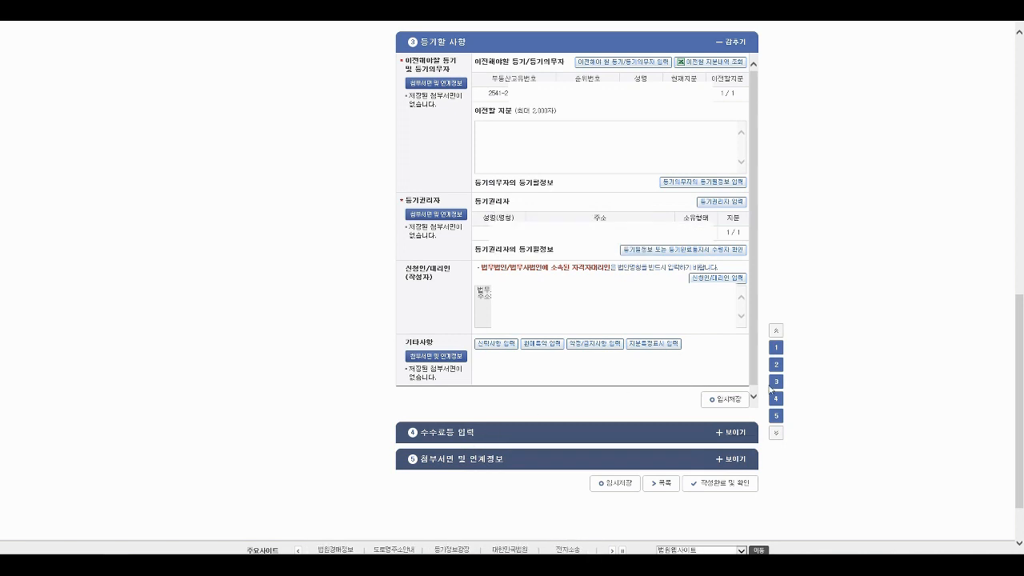
- Expand the fee section, then open and close the national housing bond purchase entry
left_click(718, 432)
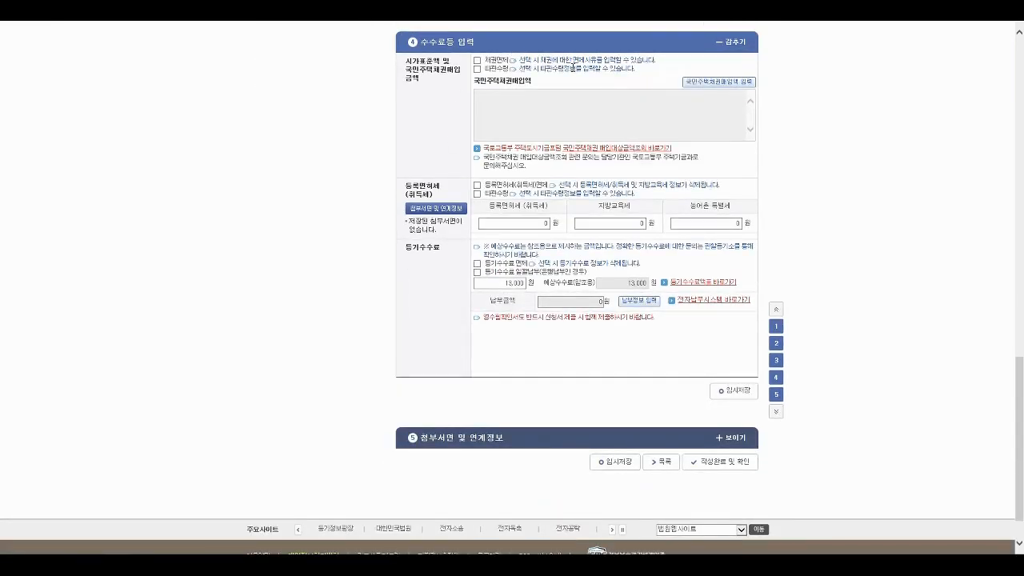
left_click(724, 83)
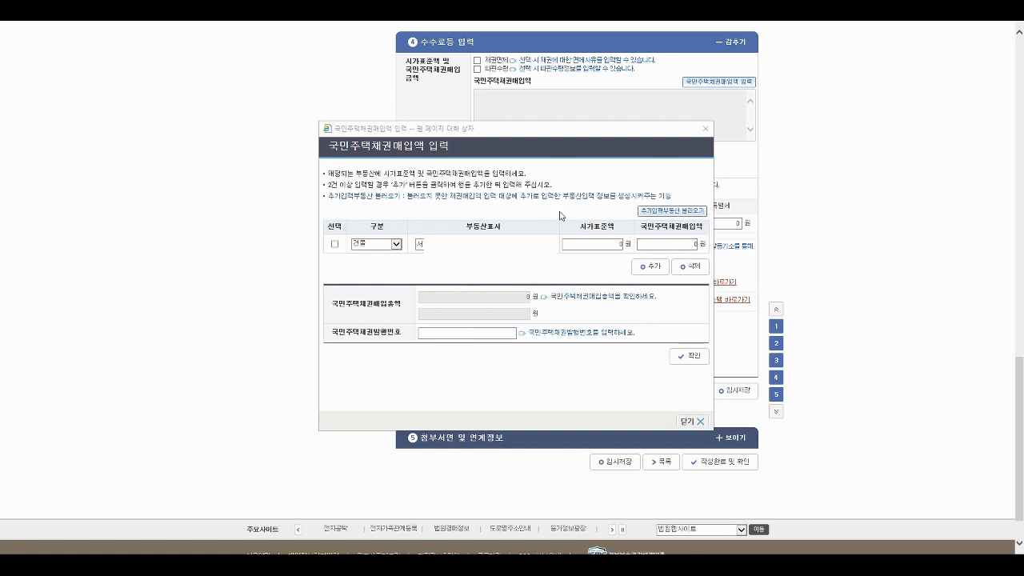
left_click(704, 133)
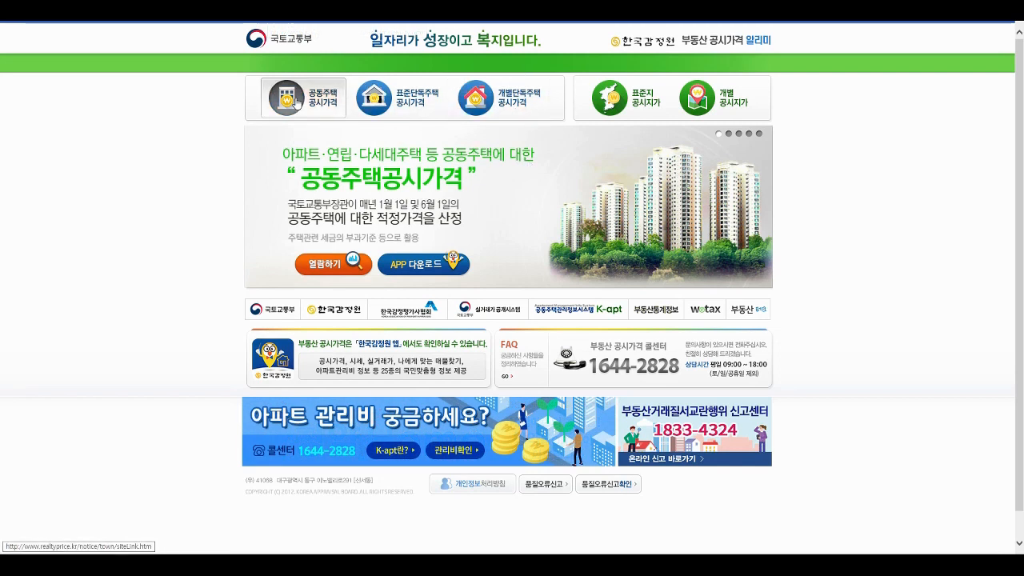
- Select 서울특별시 > 영등포구 in the apartment official-price lot-number search
left_click(302, 101)
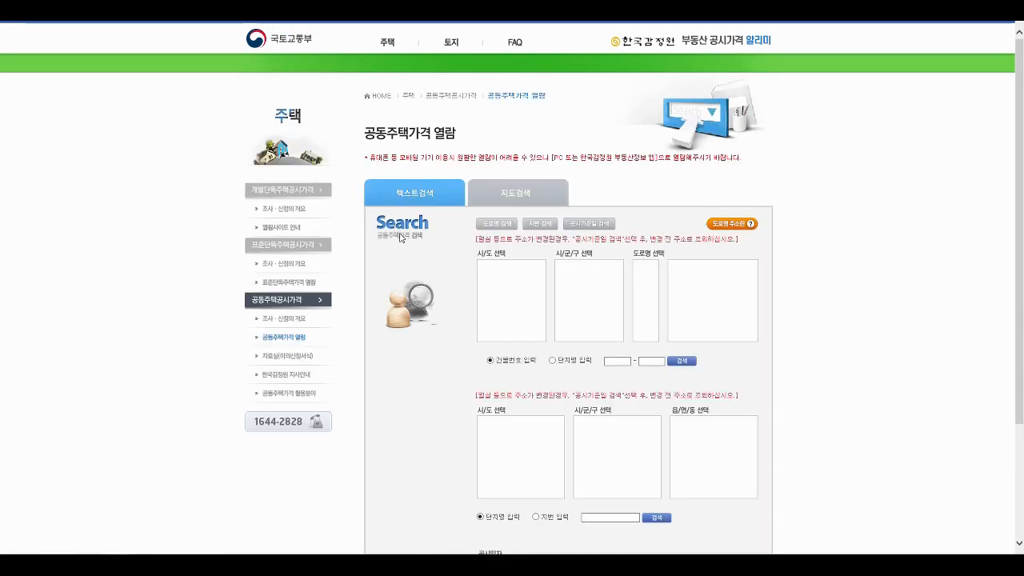
left_click(541, 224)
left_click(502, 265)
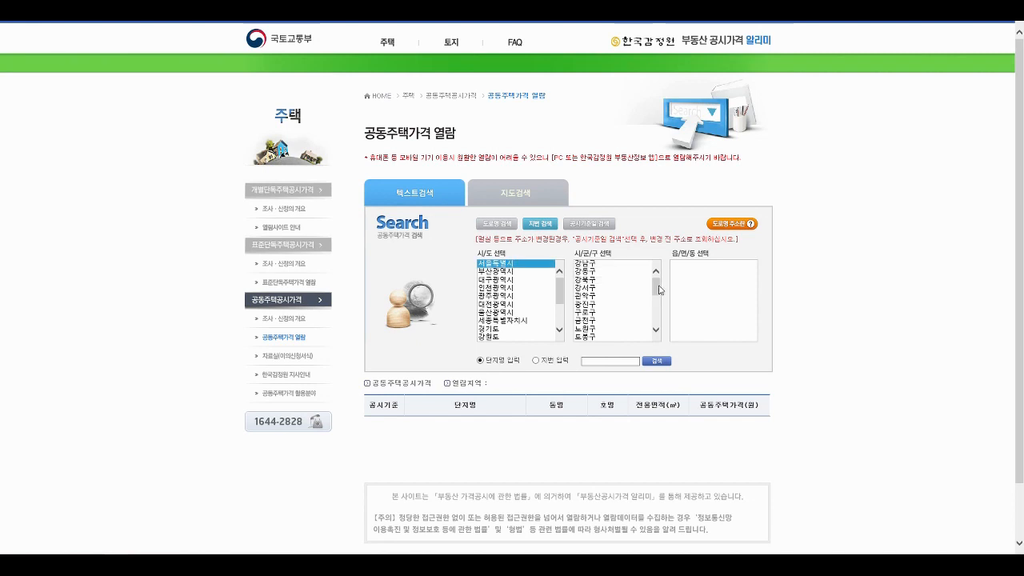
scroll(593, 302, "down", 5)
left_click(591, 297)
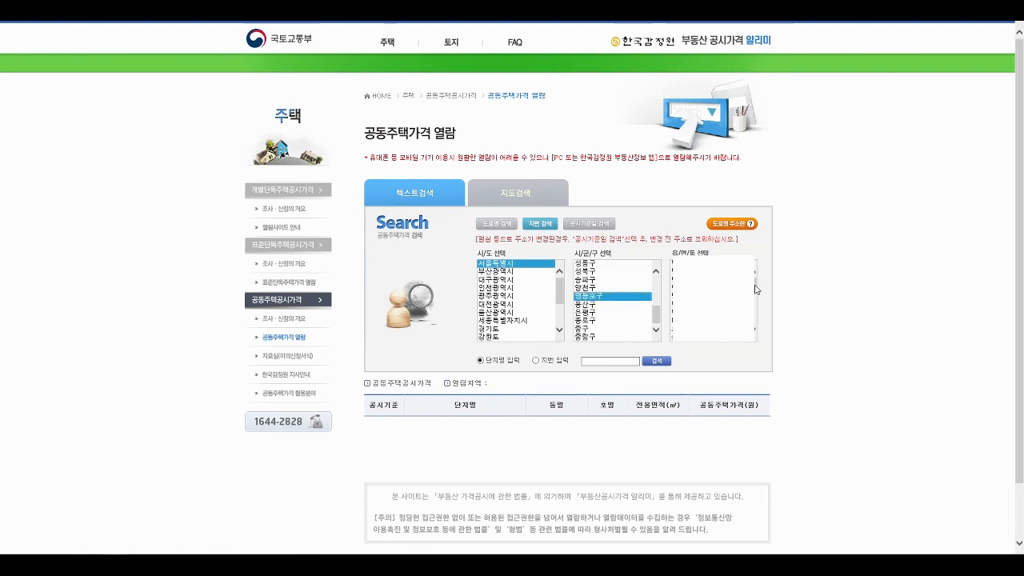
scroll(736, 299, "down", 7)
left_click(535, 360)
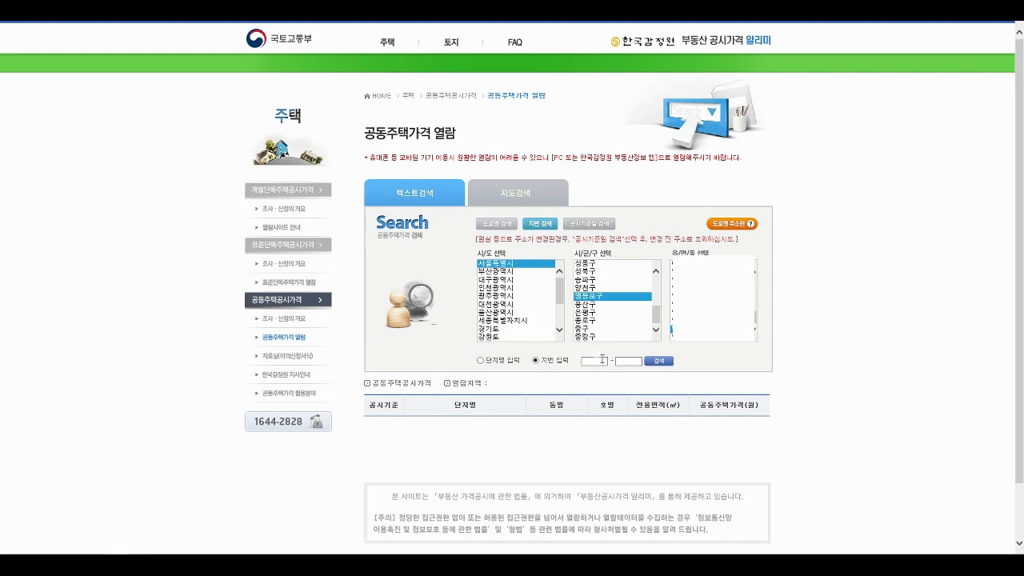
- Search the unit's lot number, view its 2020 official price, and reopen the bond entry
type("29")
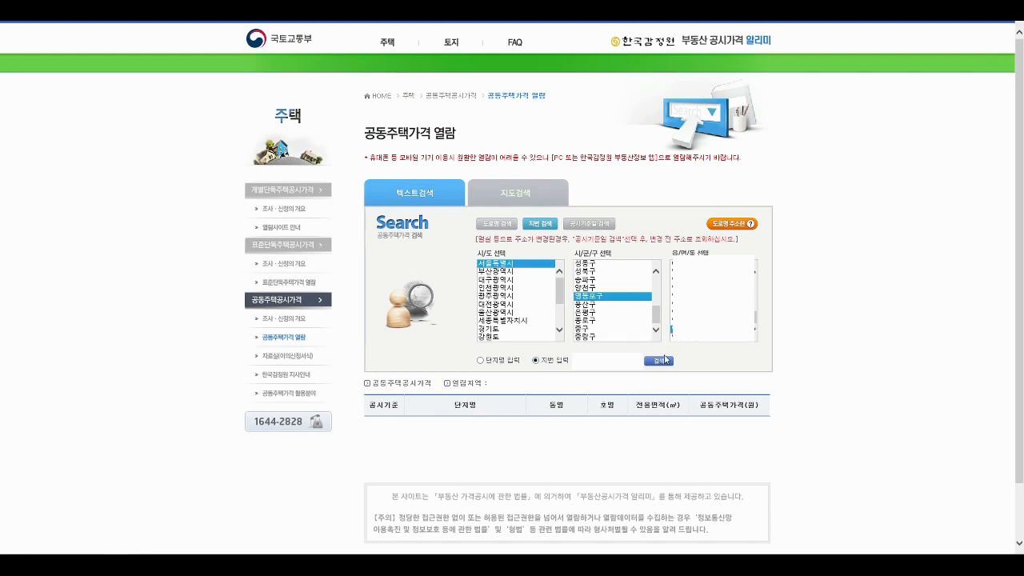
left_click(658, 361)
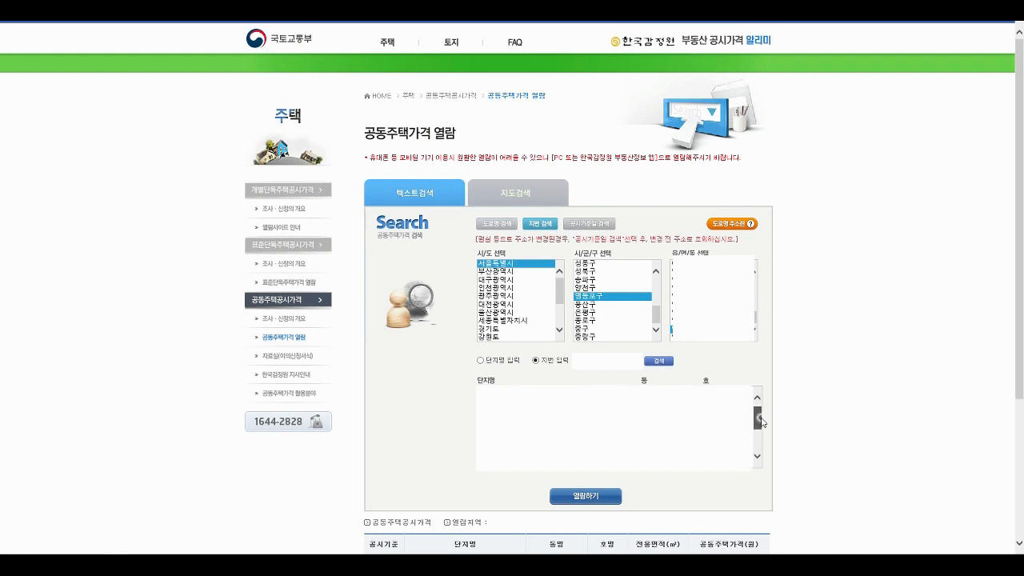
left_click(600, 496)
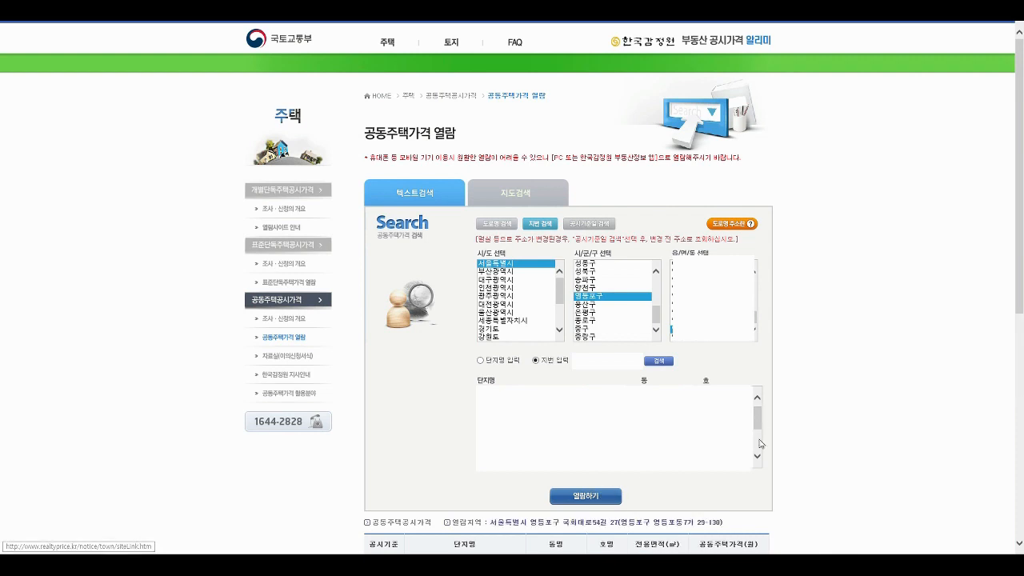
scroll(804, 420, "down", 3)
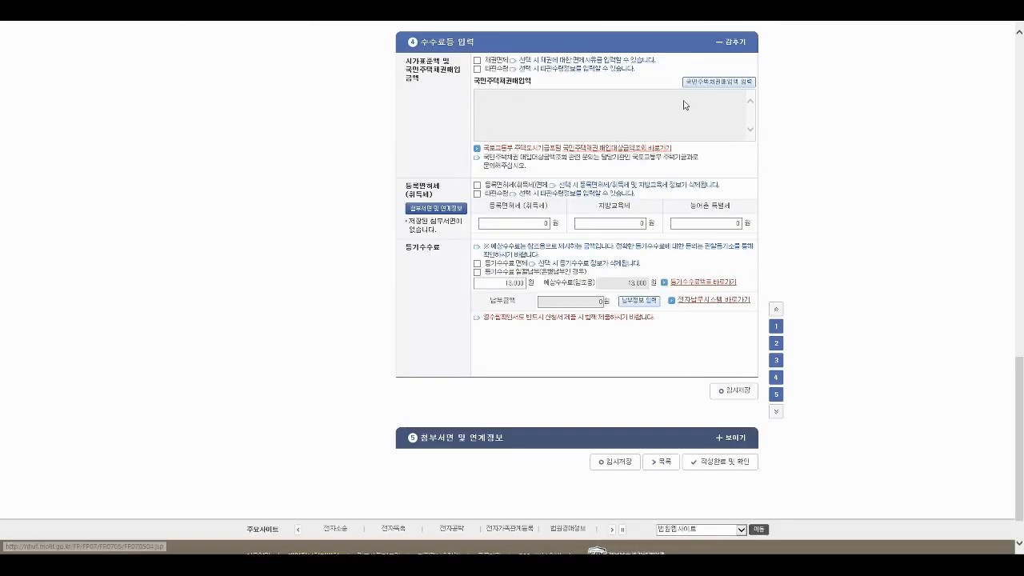
left_click(711, 82)
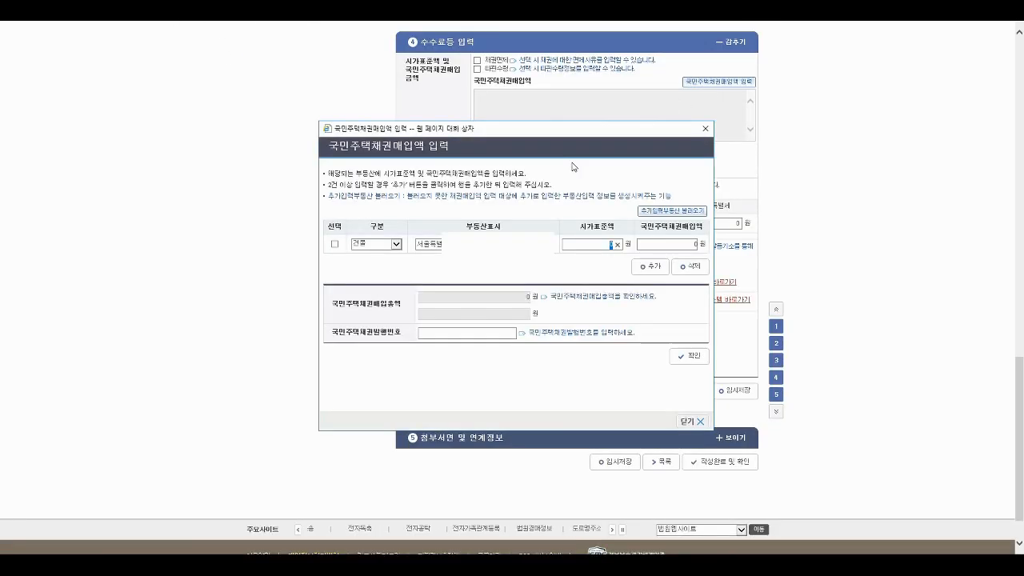
- Enter a 306,000,000 won standard price and 7,960,000 won bond purchase amount, checking the calculator
type("305,000,000")
left_click(680, 244)
mouse_move(275, 4)
left_mouse_down()
mouse_move(336, 16)
mouse_move(323, 16)
left_mouse_up()
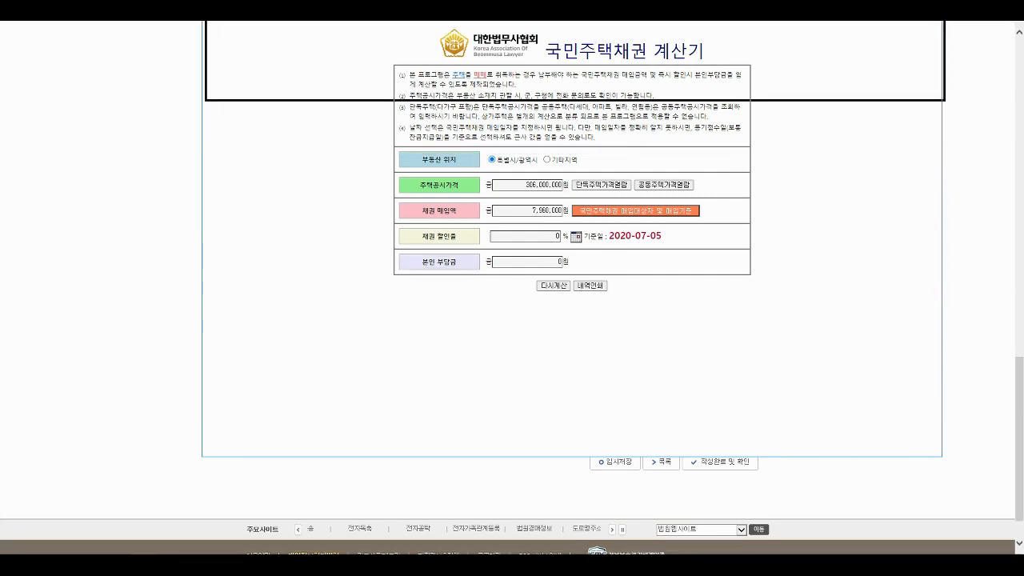
key("alt+Tab")
left_click(656, 244)
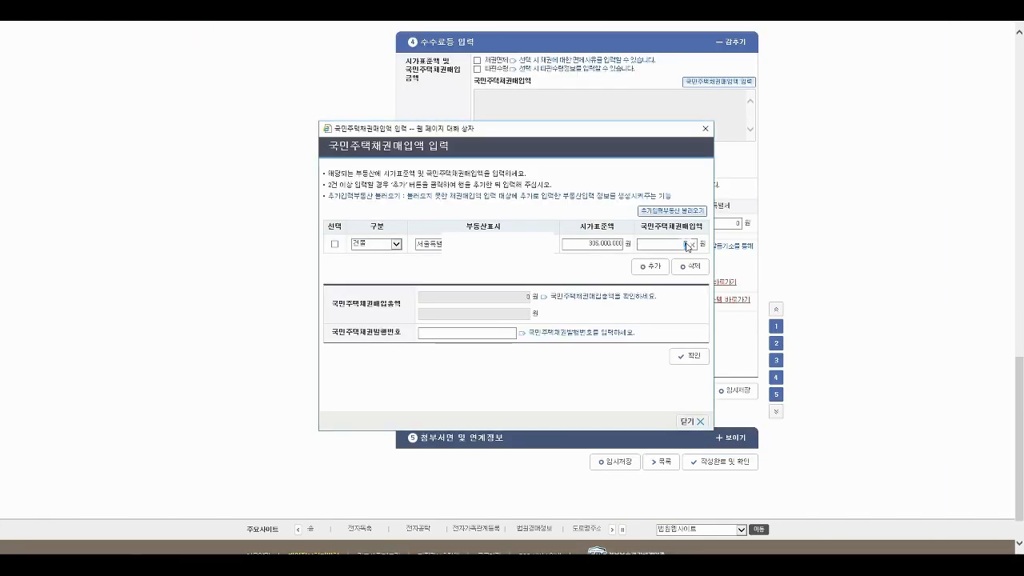
type("7,960,000")
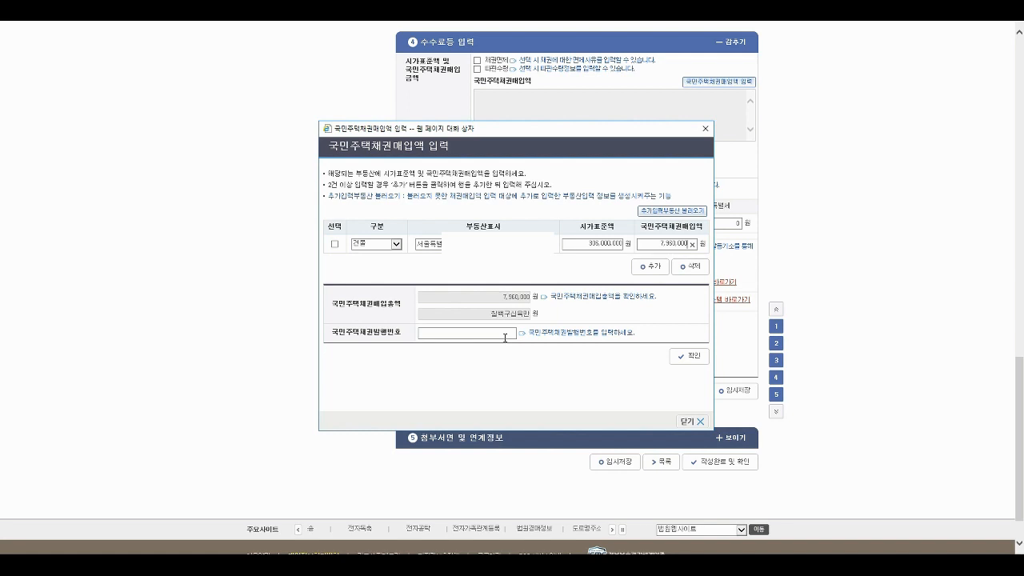
left_click(687, 356)
- Dismiss the success notice so the 7,960,000 won bond amount is applied to the fees
left_click(534, 312)
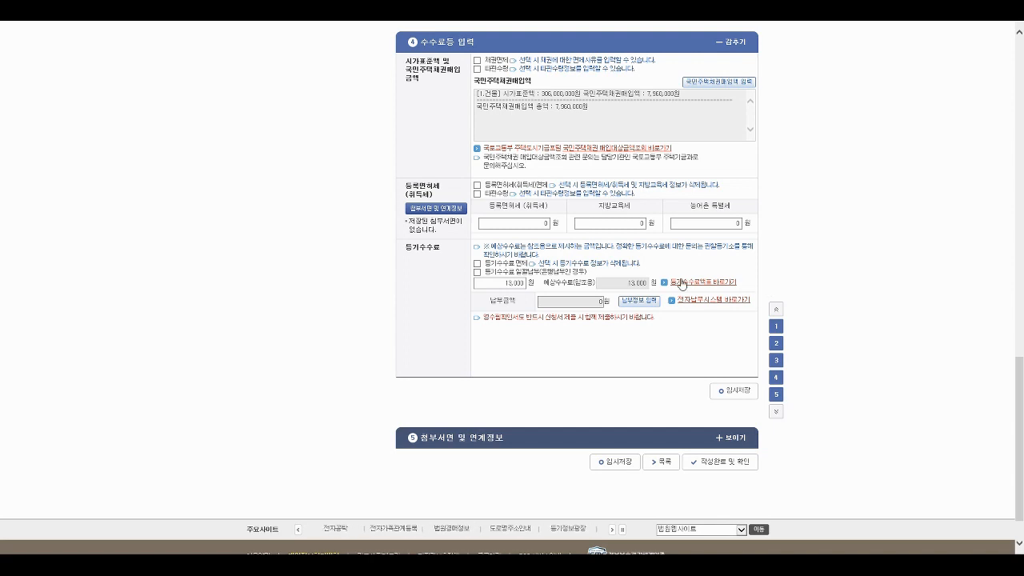
left_click(522, 223)
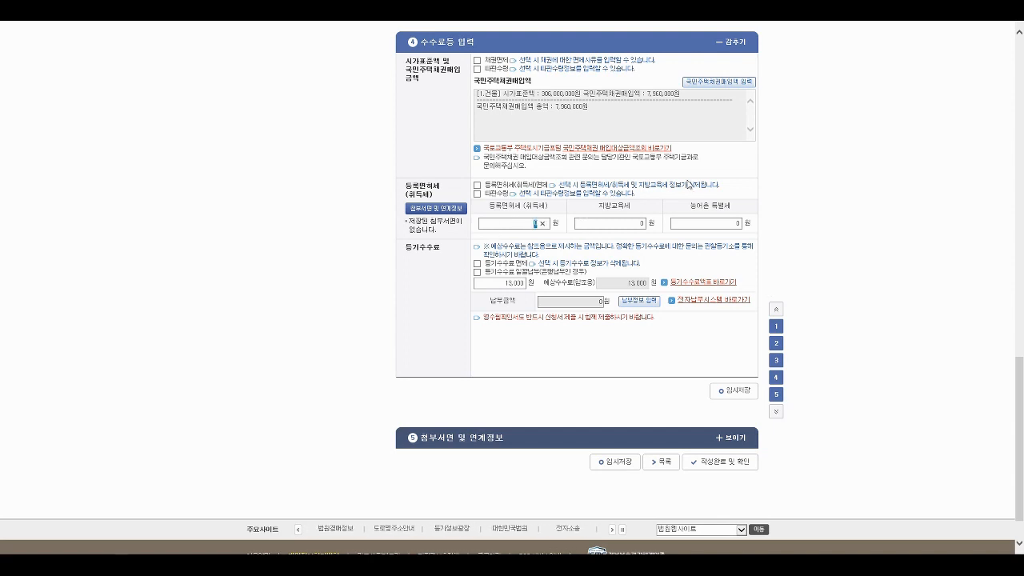
- Enter 5,150,000 won registration tax and 515,000 won local education tax
type("5150000")
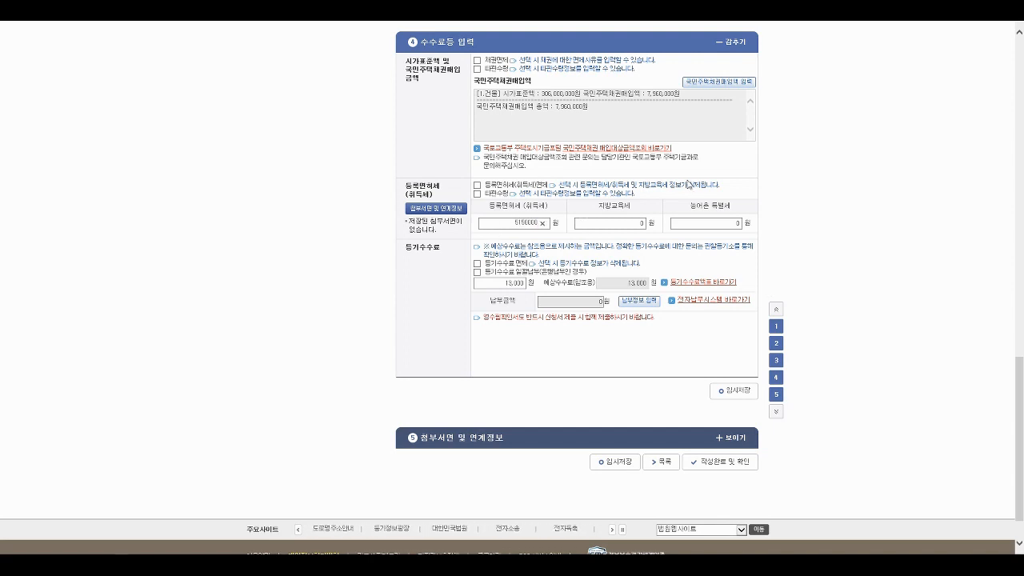
key("Tab")
type("51500")
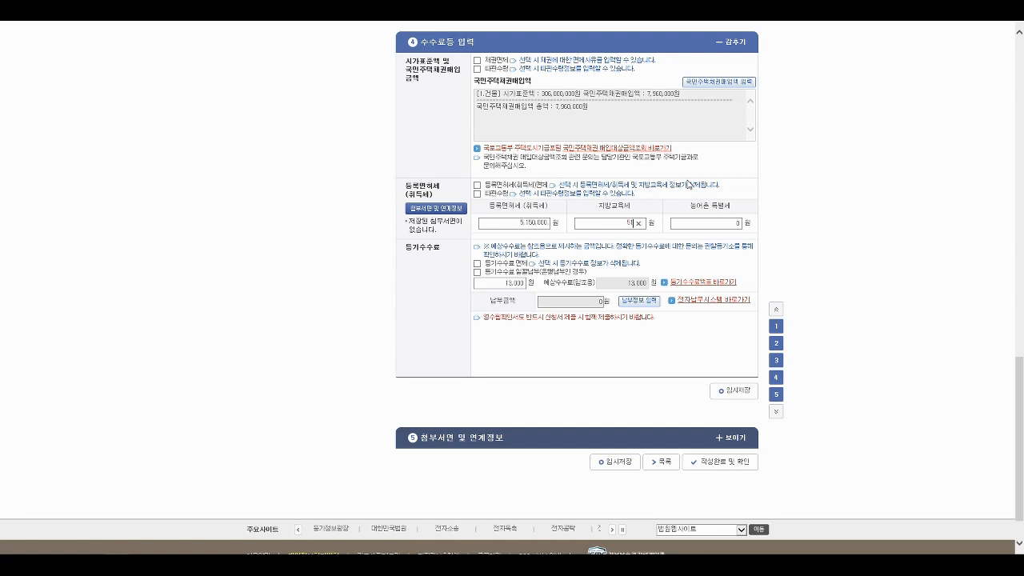
left_click(816, 227)
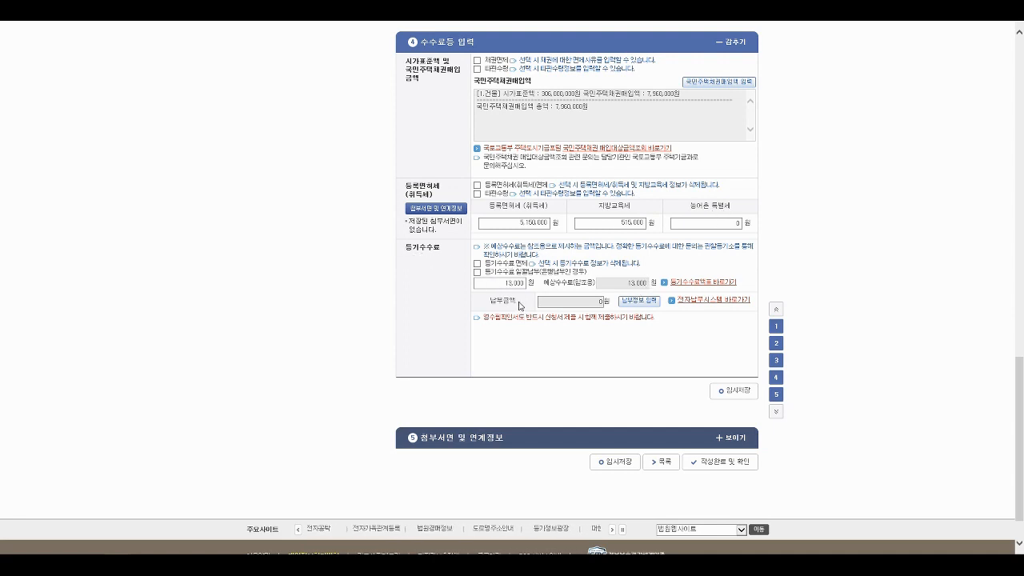
left_click(709, 302)
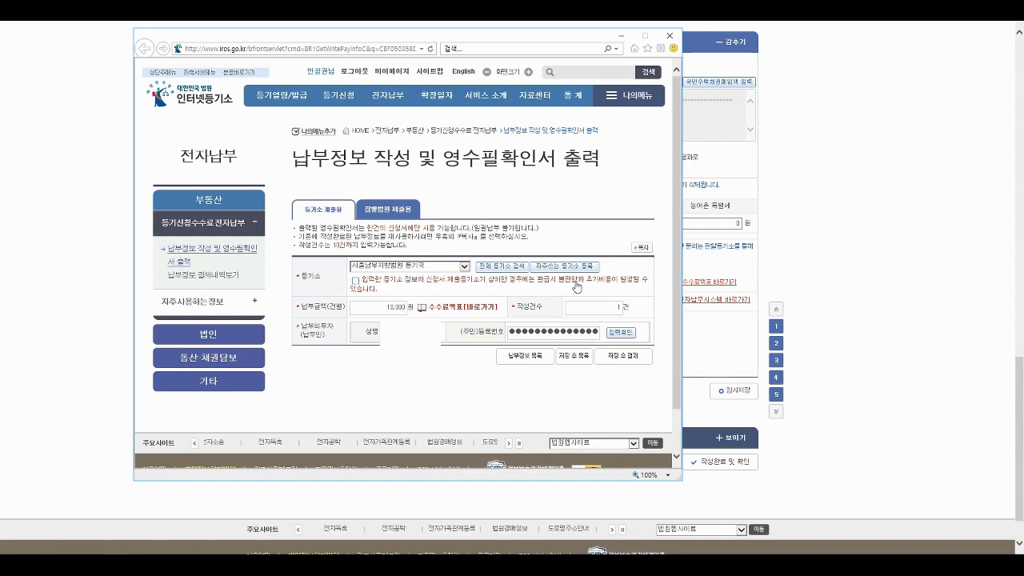
left_click(359, 284)
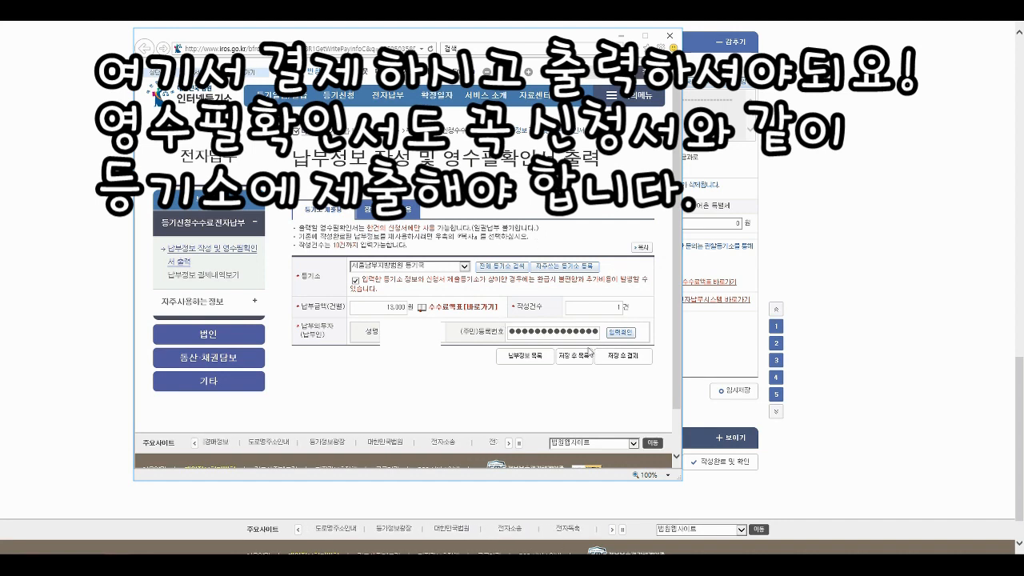
left_click(669, 36)
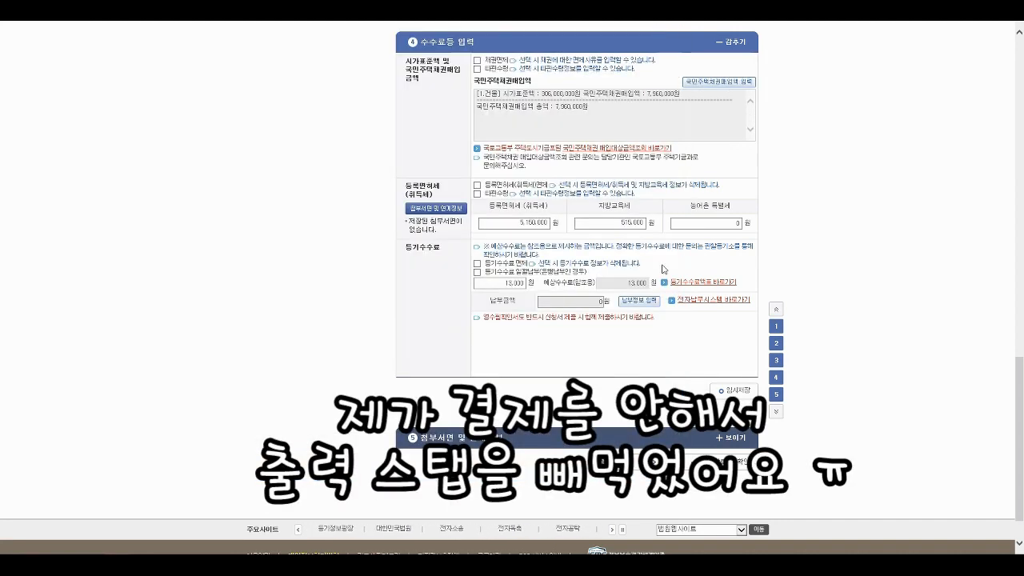
- Check the completed electronic payments list, which shows no paid entries
left_click(636, 302)
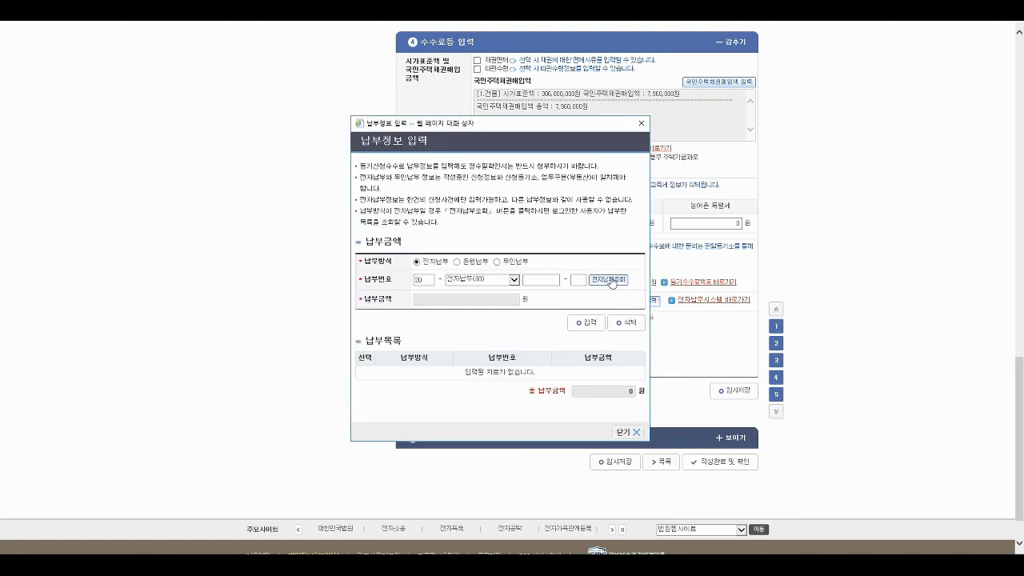
left_click(604, 279)
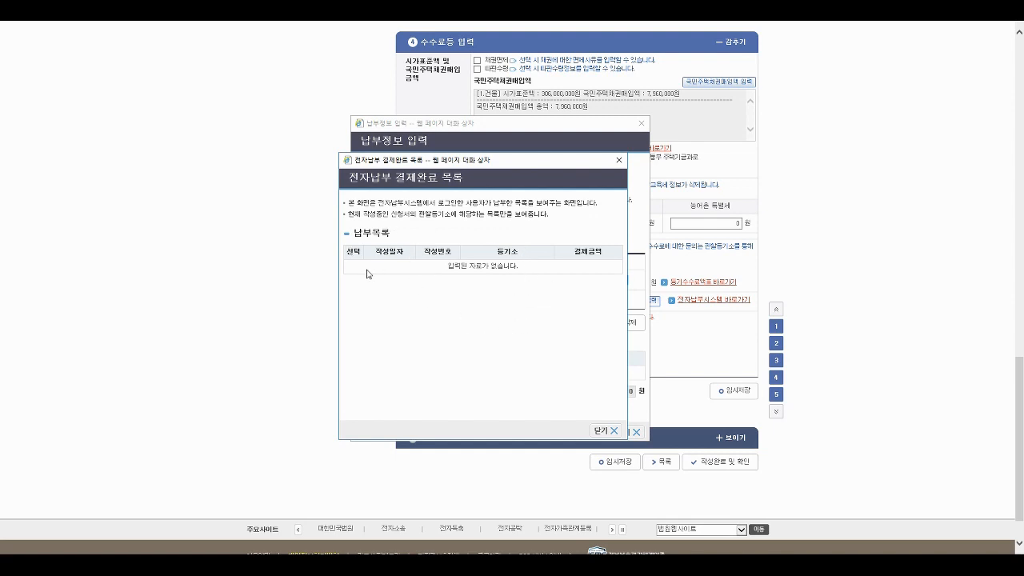
left_click(606, 430)
left_click(622, 430)
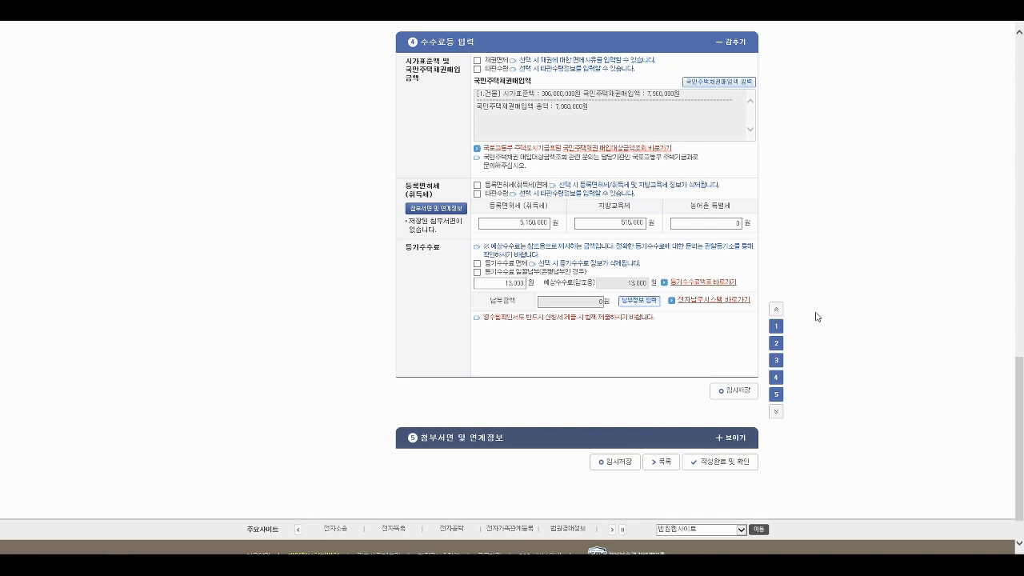
- Temporarily save the application with the taxes and 13,000 won registry fee entered
left_click(736, 391)
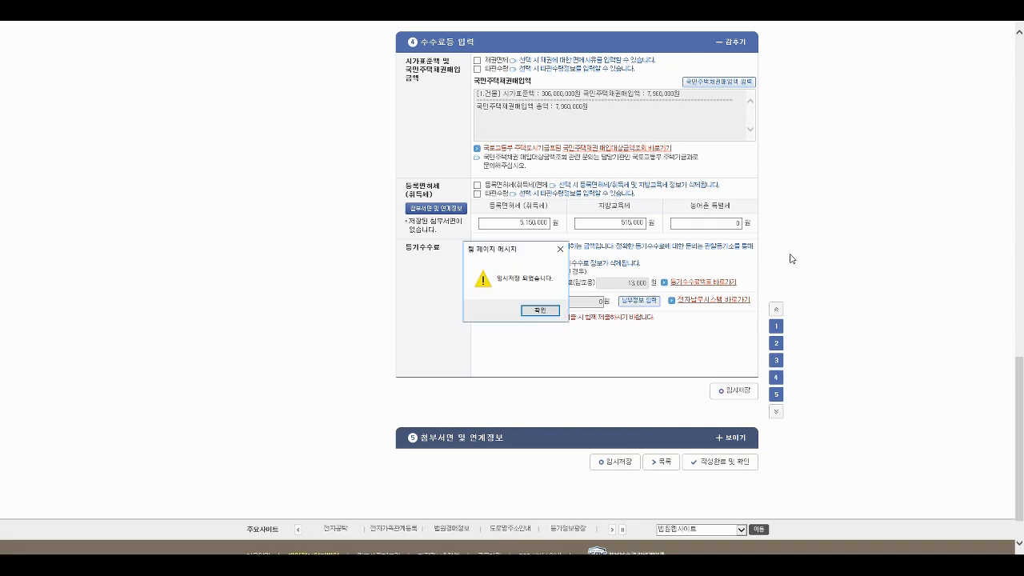
left_click(537, 312)
scroll(768, 336, "down", 1)
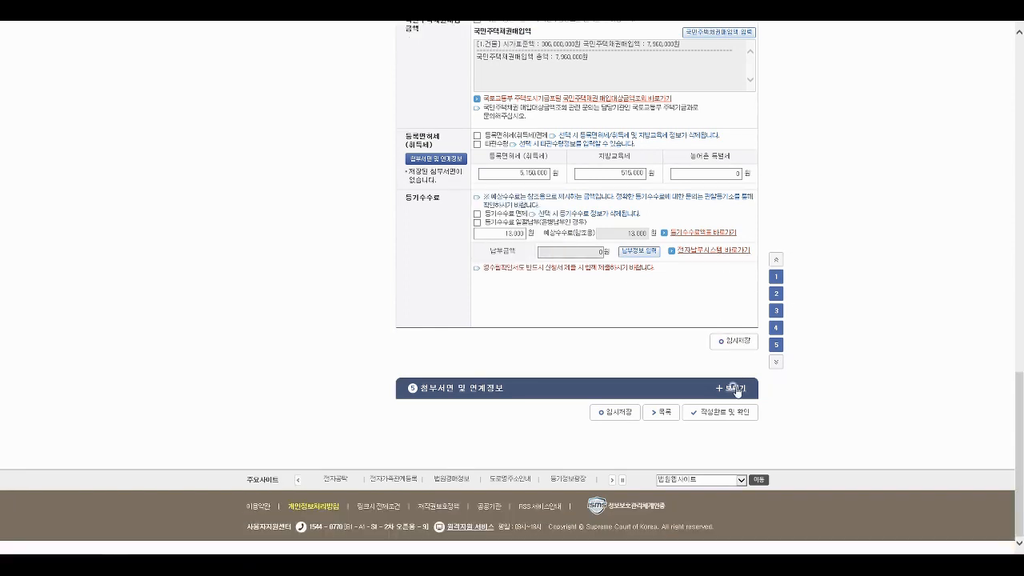
- Tick the sale contract, transaction report, building and land registers, power of attorney and 등기필증 attachments
left_click(738, 390)
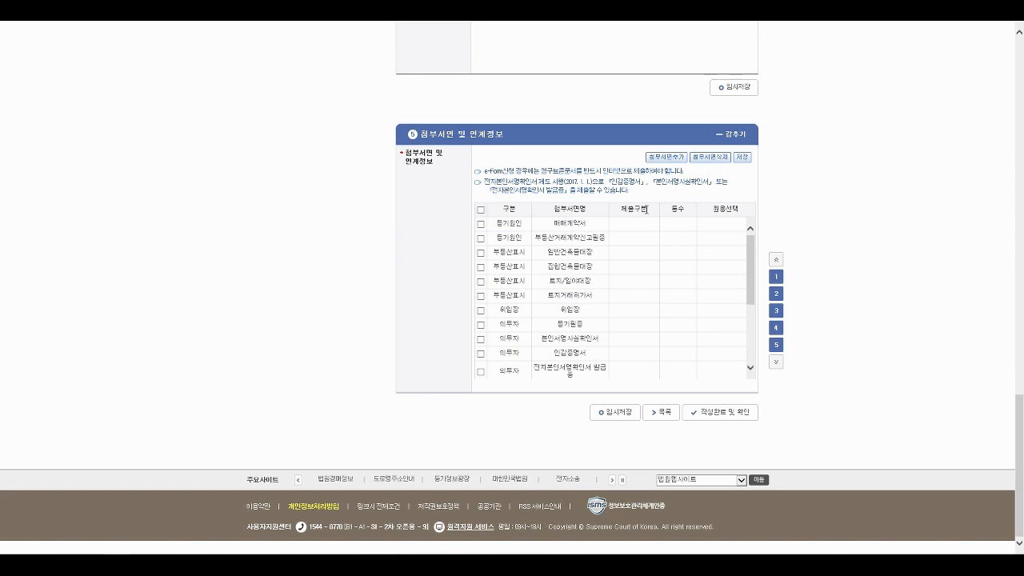
left_click(481, 224)
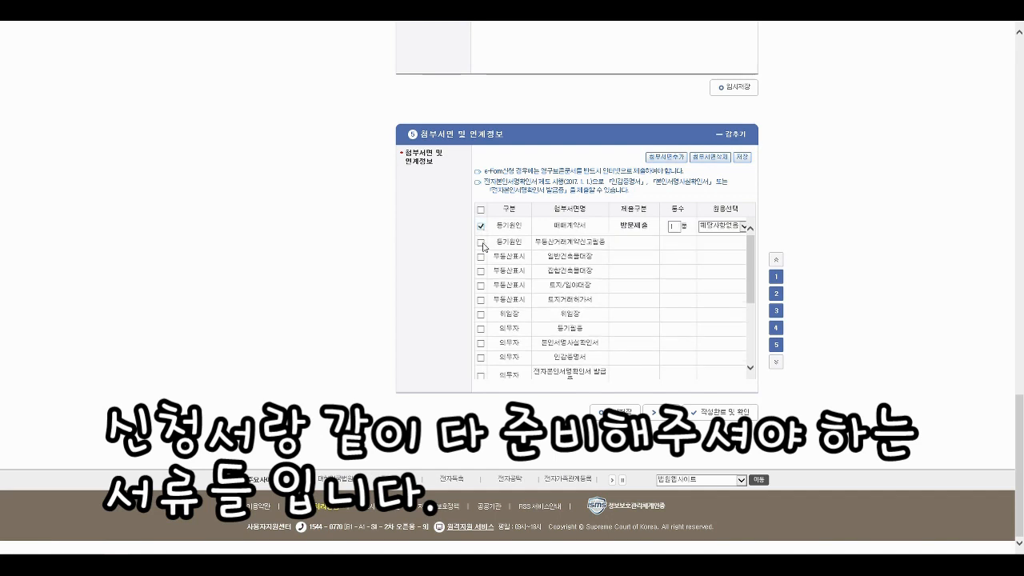
left_click(480, 243)
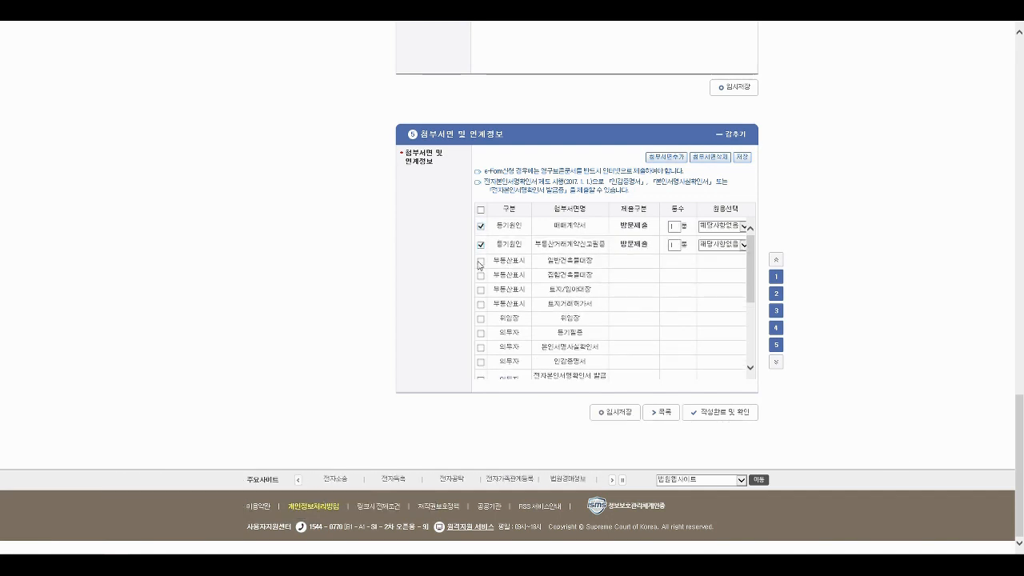
left_click(481, 276)
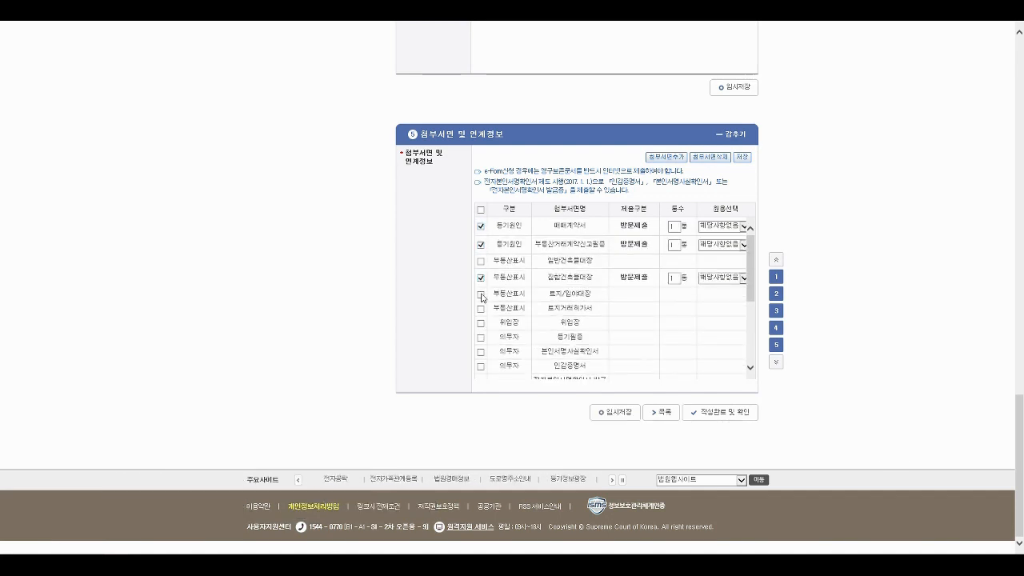
left_click(480, 294)
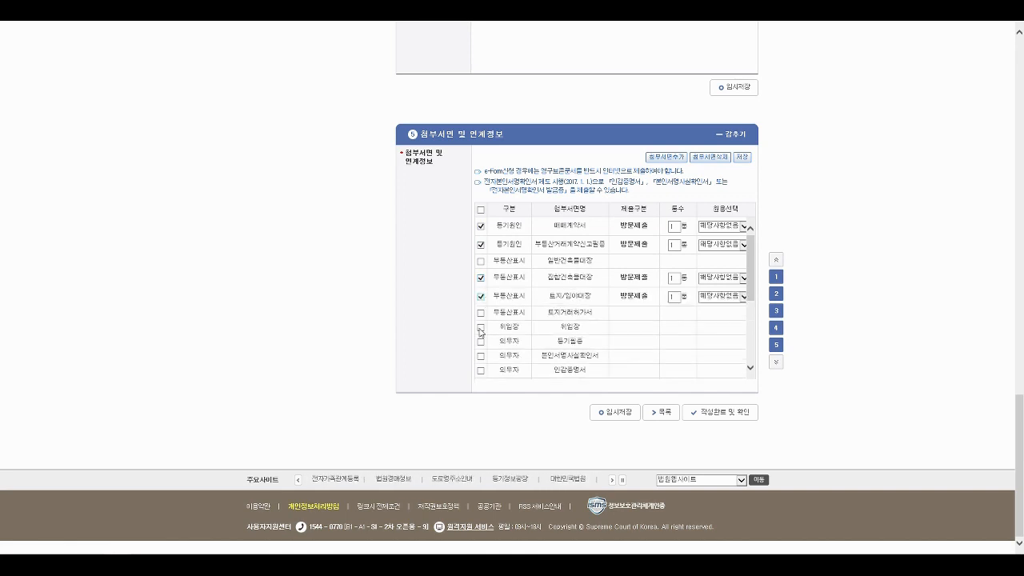
left_click(481, 328)
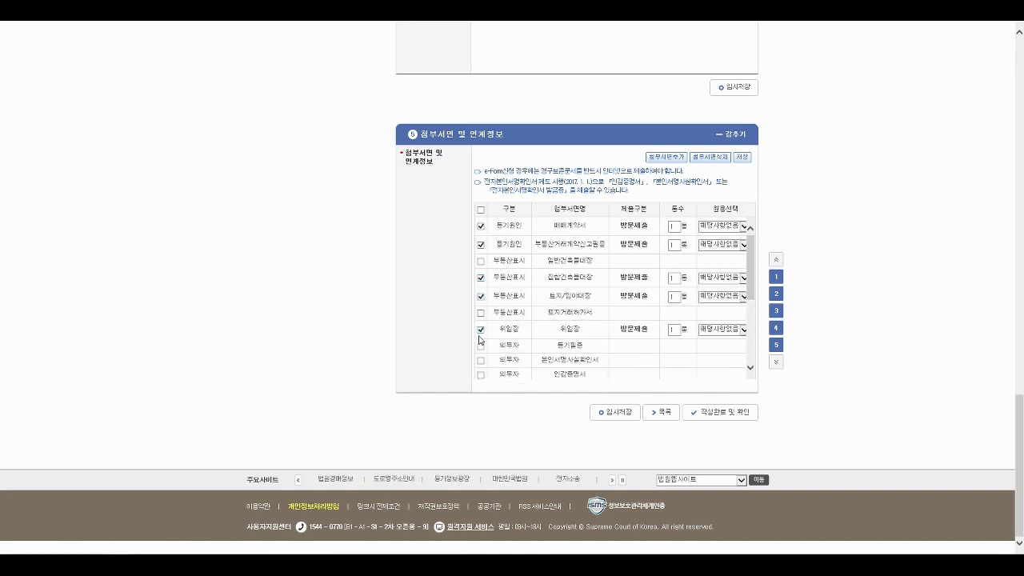
left_click(481, 346)
- Tick the 인감증명서, both parties' 주민등록정보 and the 취득세영수필확인서 attachments
scroll(480, 348, "down", 2)
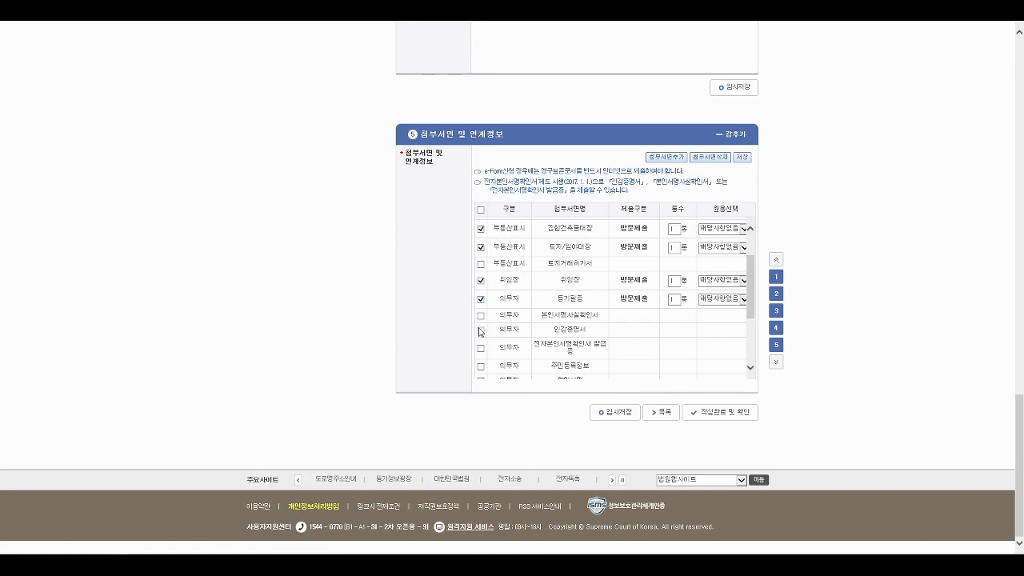
left_click(481, 329)
scroll(556, 330, "down", 3)
scroll(479, 328, "down", 1)
left_click(481, 301)
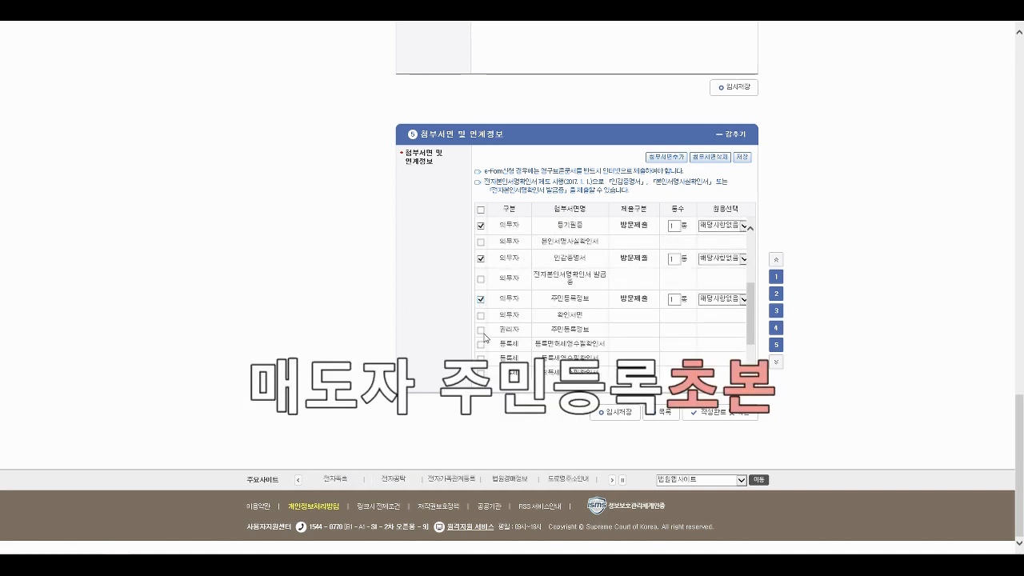
left_click(481, 330)
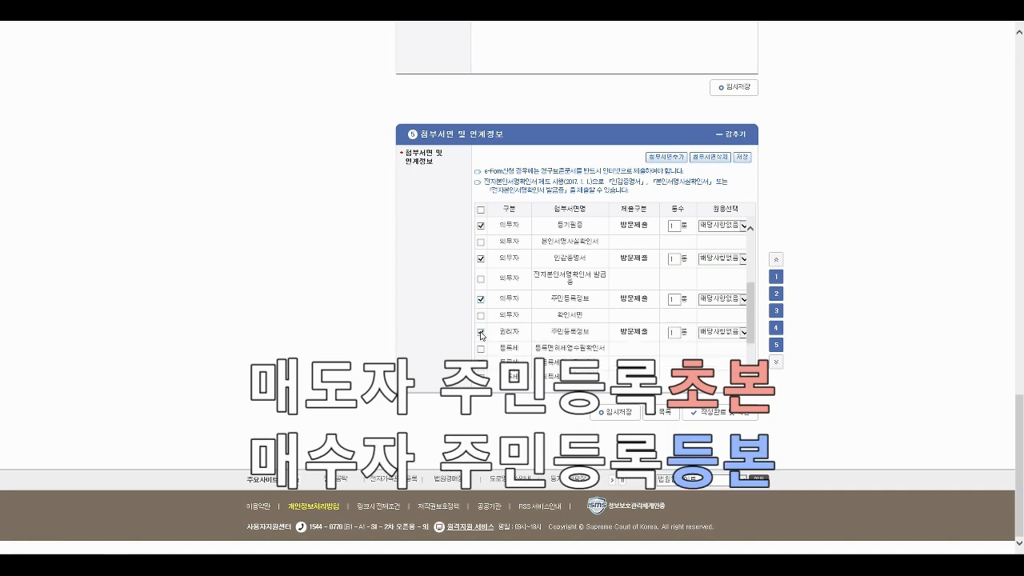
scroll(512, 331, "down", 3)
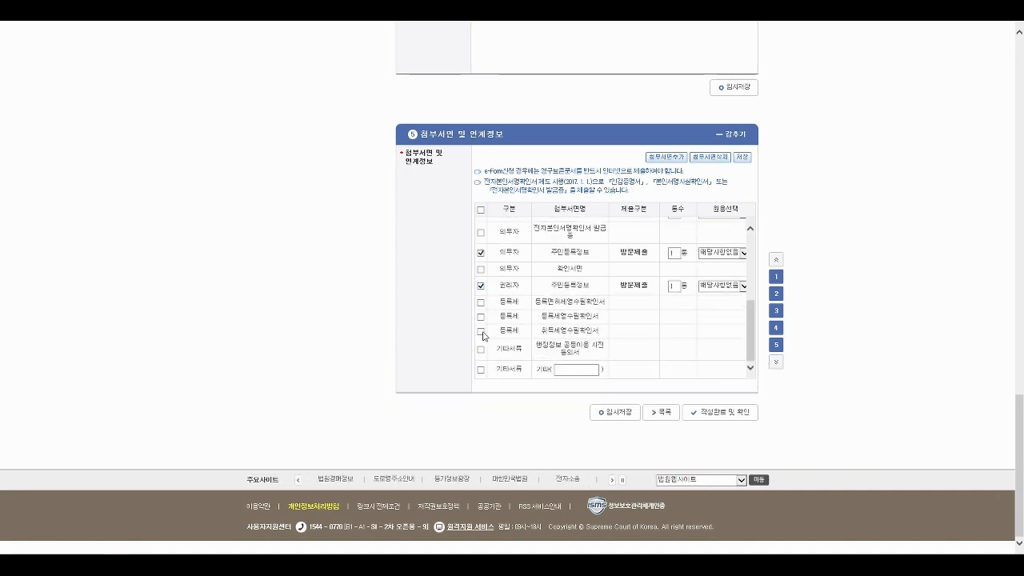
left_click(480, 331)
scroll(540, 307, "up", 3)
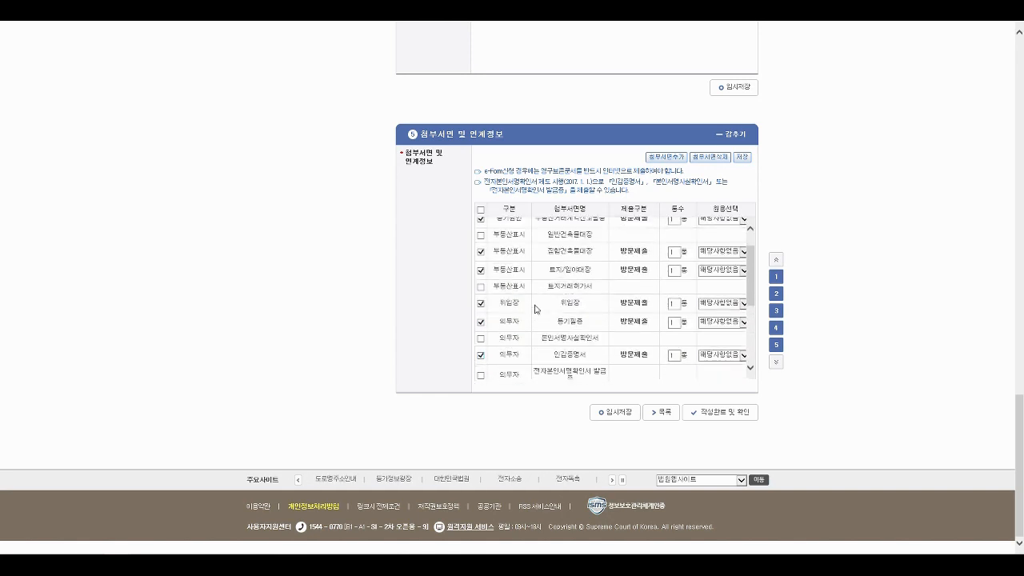
scroll(572, 301, "down", 4)
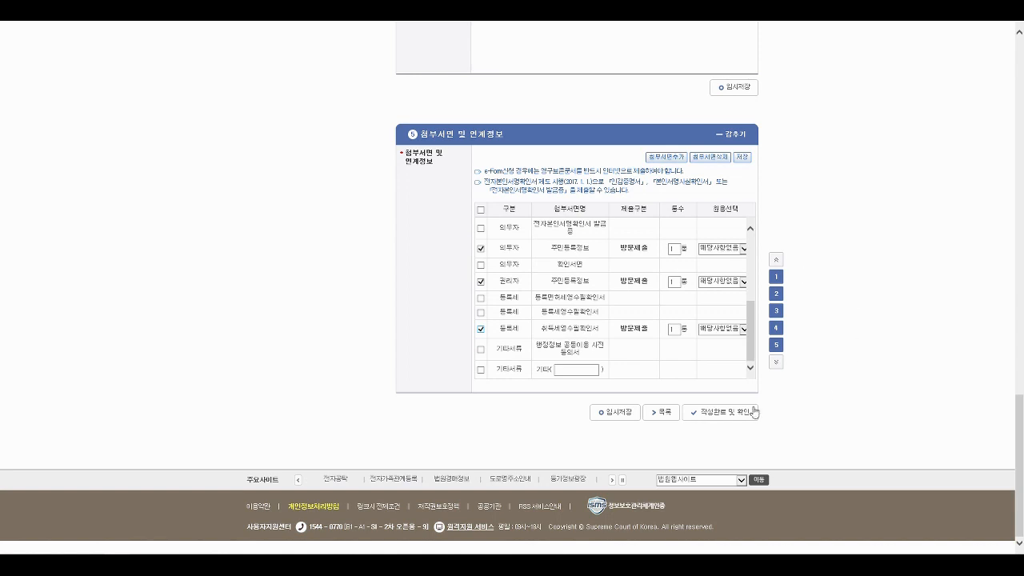
- Run 작성완료 및 확인, accept the unpaid-fee and 등기필정보 notices, close the recipient window, and retry it
left_click(725, 414)
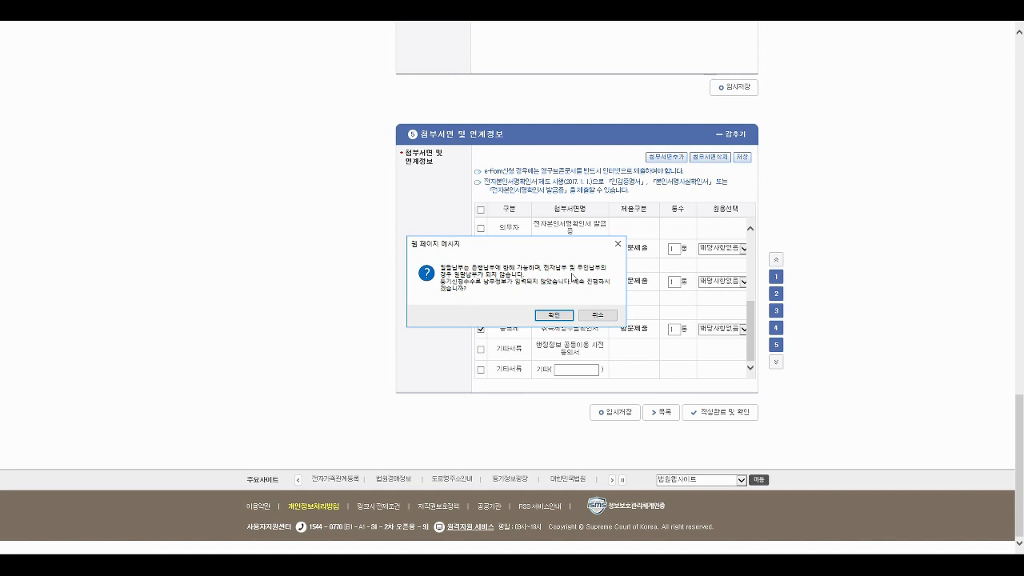
left_click(560, 320)
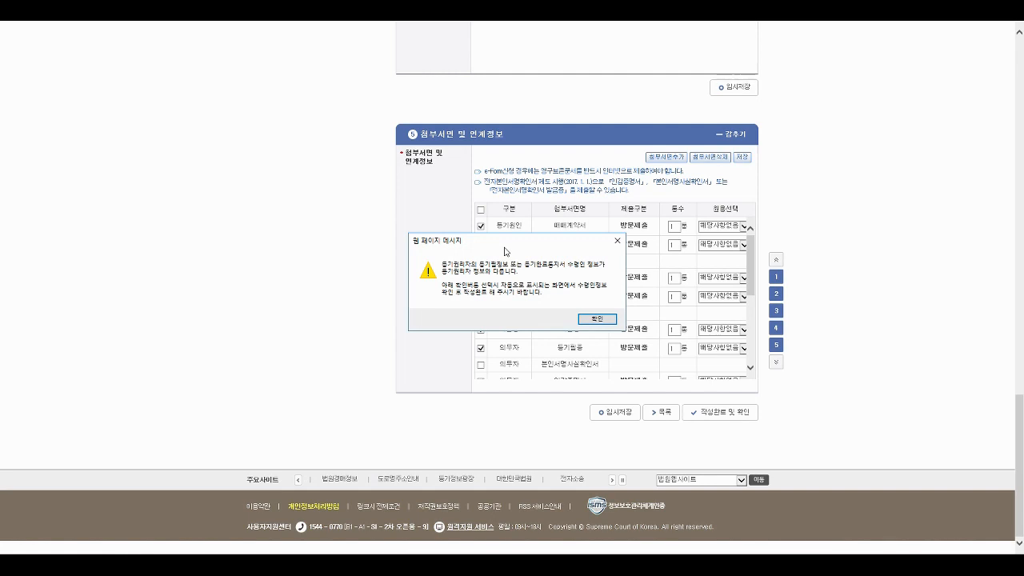
left_click(594, 319)
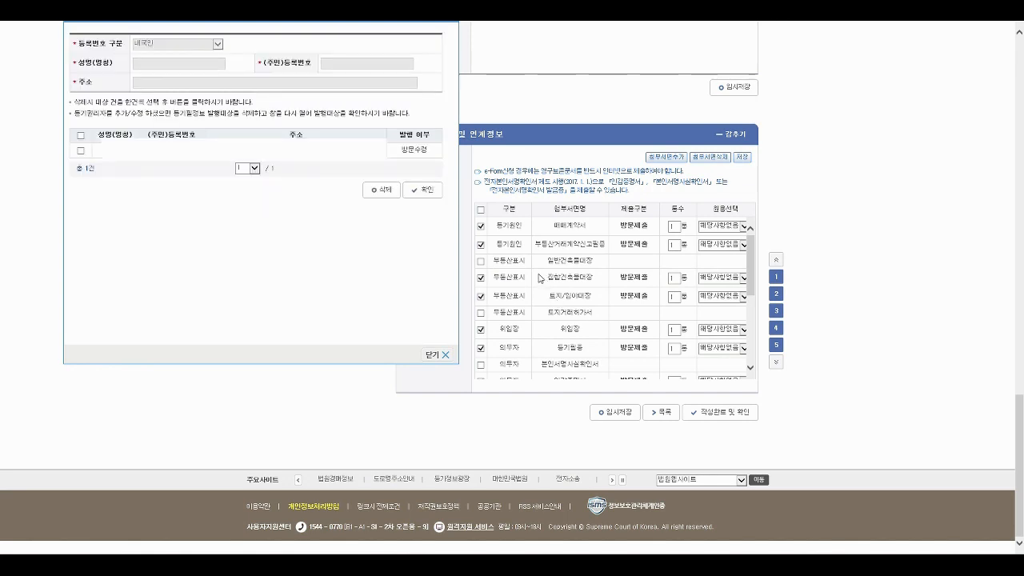
left_click(442, 354)
left_click(727, 430)
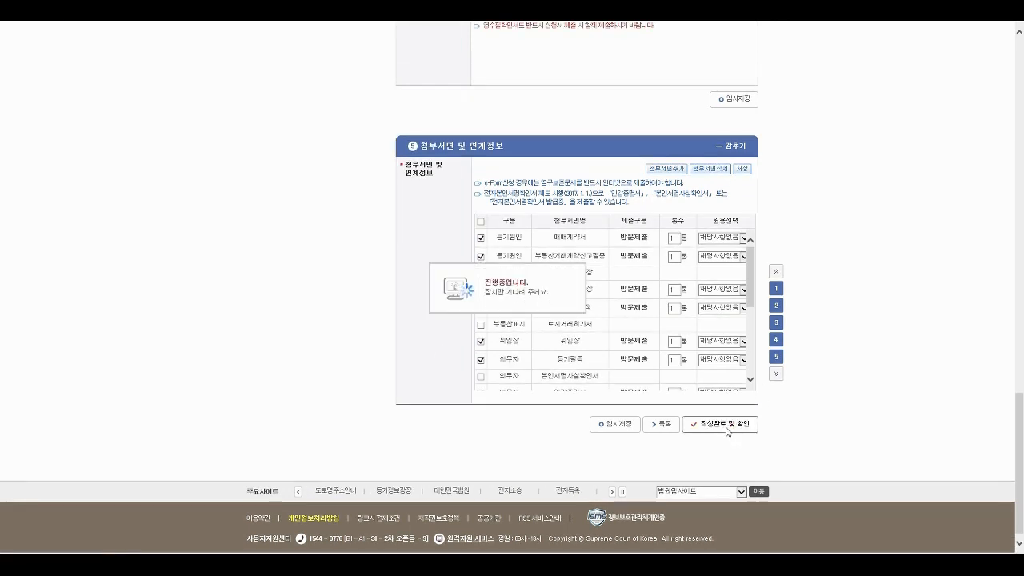
- Confirm completion to open the 소유권이전등기신청(매매) preview and print the power of attorney
left_click(555, 316)
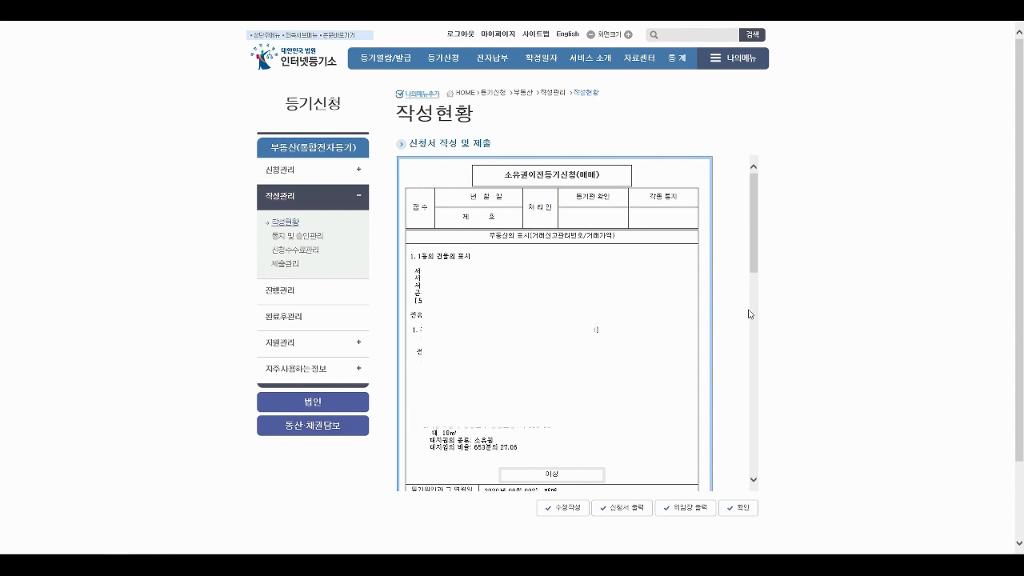
scroll(600, 486, "down", 1)
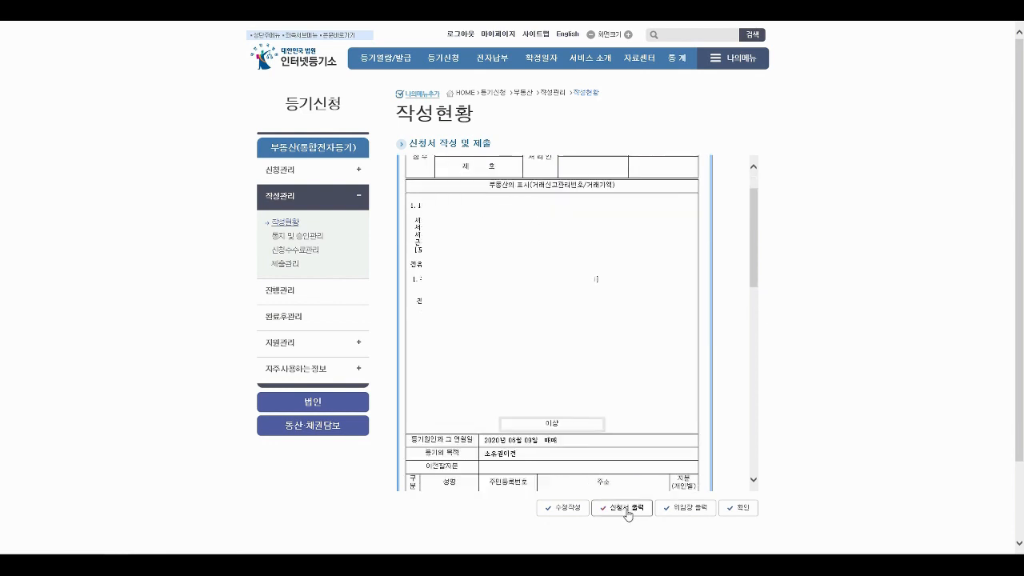
left_click(689, 510)
scroll(751, 227, "down", 1)
left_click_drag(749, 226, 749, 233)
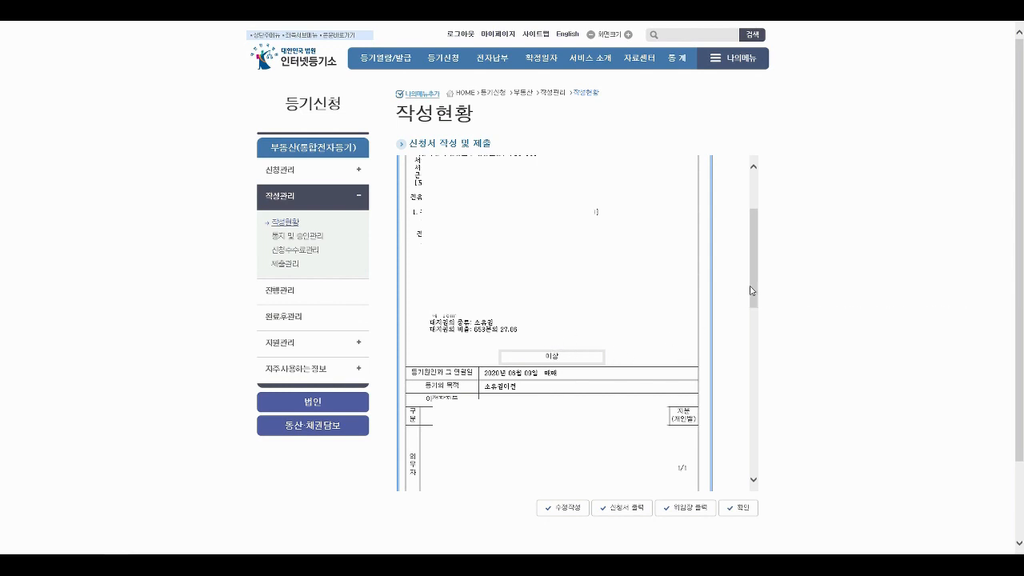
left_click_drag(752, 290, 765, 422)
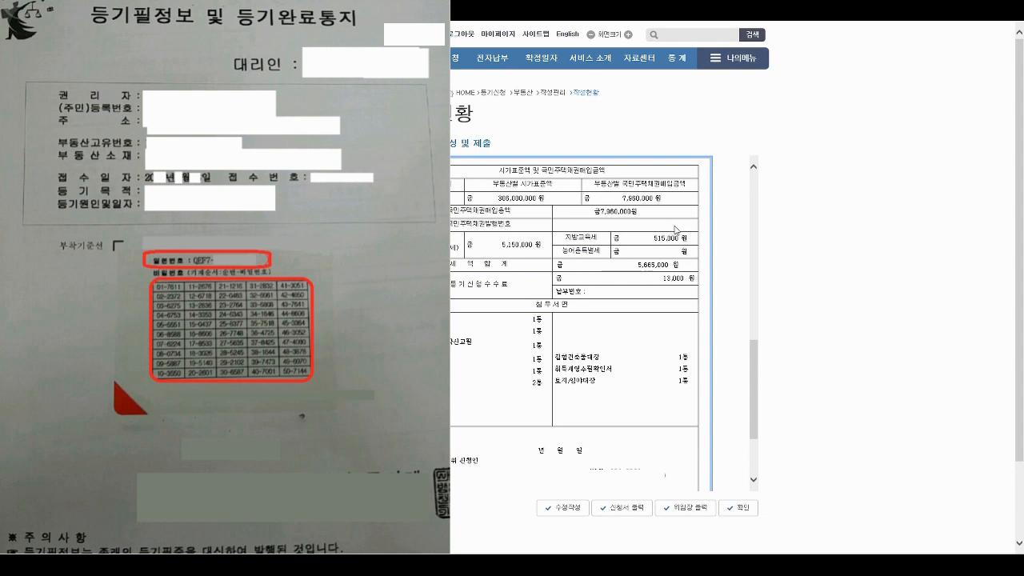
scroll(751, 352, "down", 1)
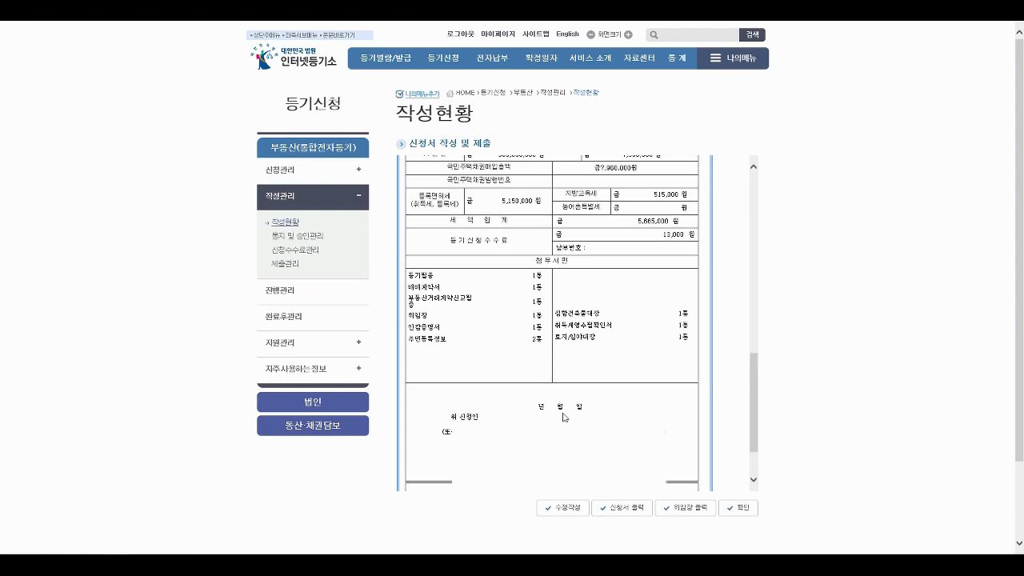
left_click_drag(755, 408, 722, 322)
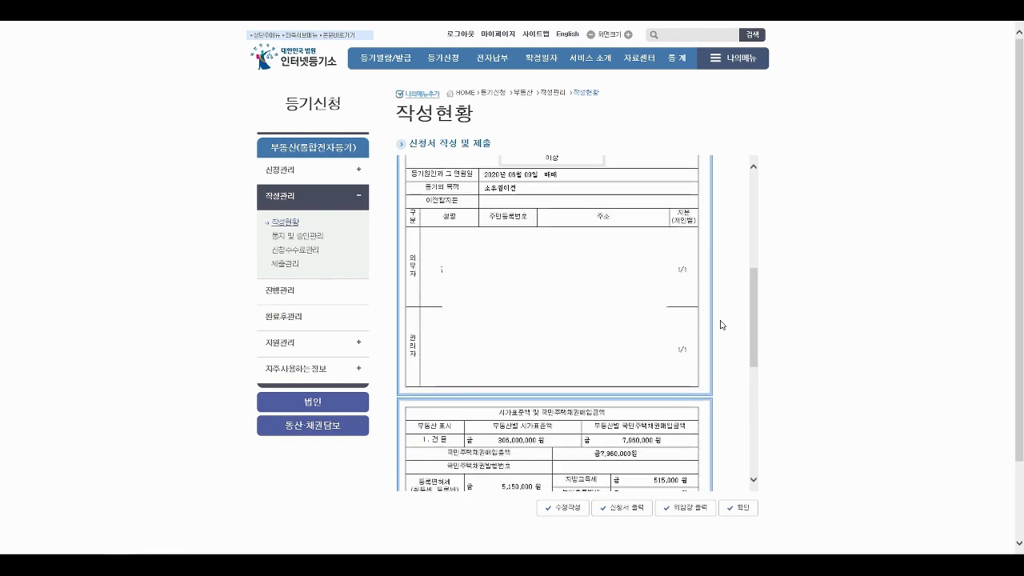